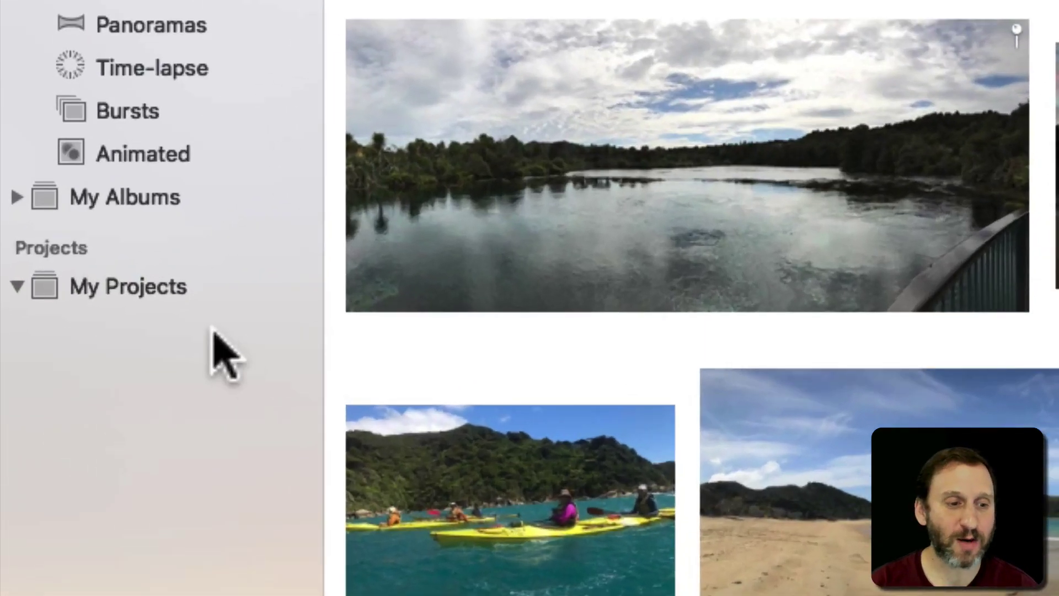
# Step: Start a new Calendar project from My Projects
pyautogui.moveTo(25, 392)
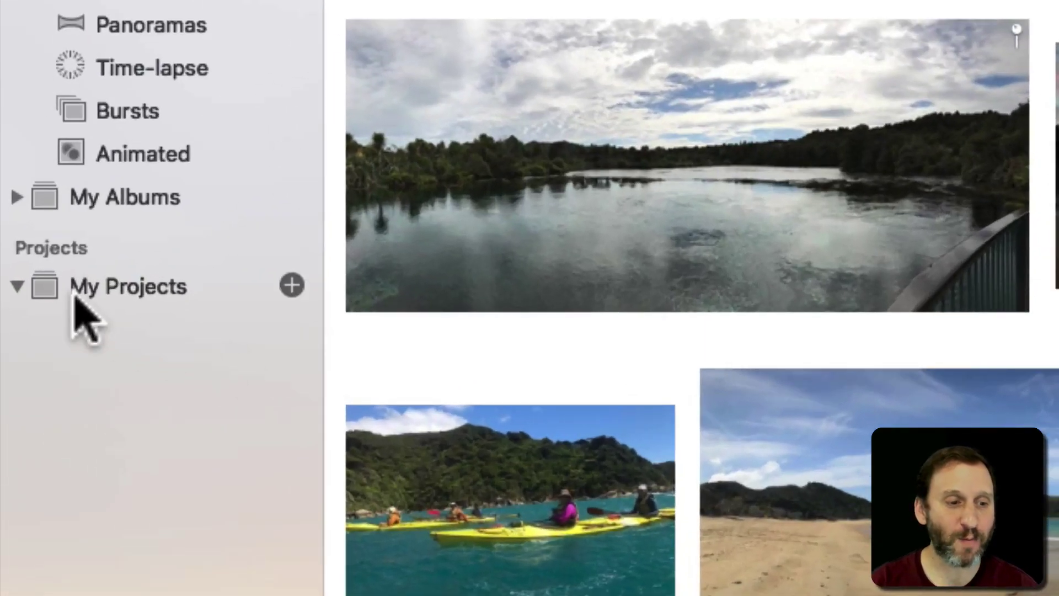
pyautogui.click(293, 285)
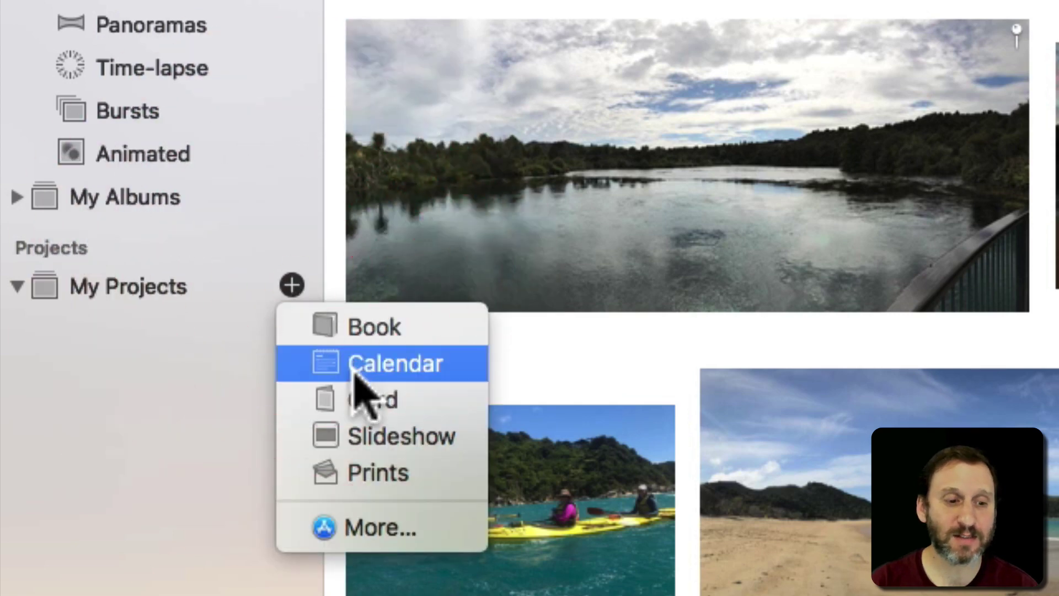
pyautogui.click(354, 364)
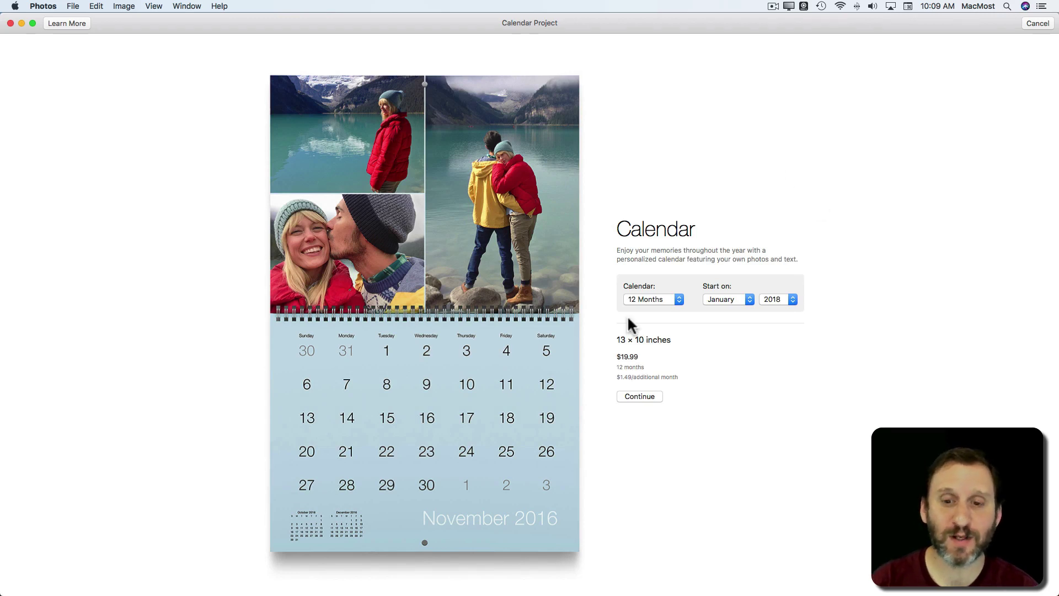
# Step: Set the calendar to 13 months starting December 2017 and continue to themes
pyautogui.click(662, 299)
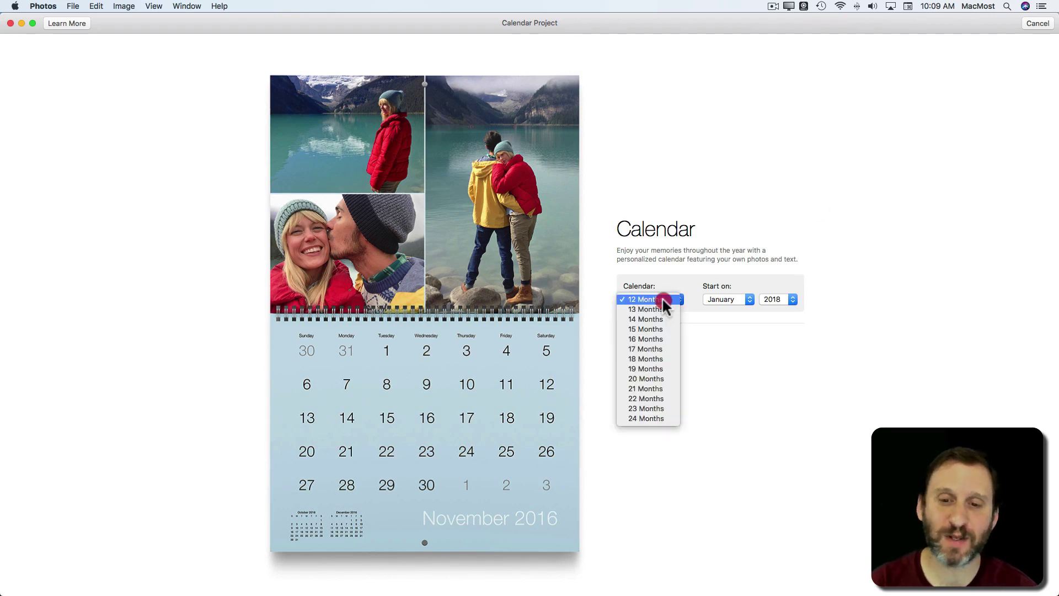
pyautogui.click(661, 309)
pyautogui.click(720, 300)
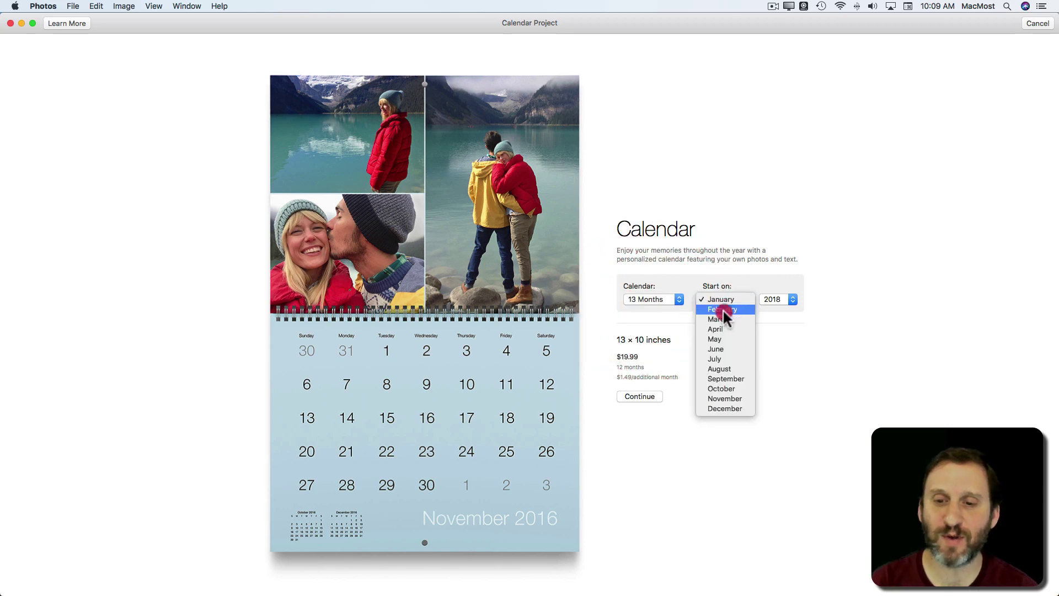
pyautogui.click(724, 407)
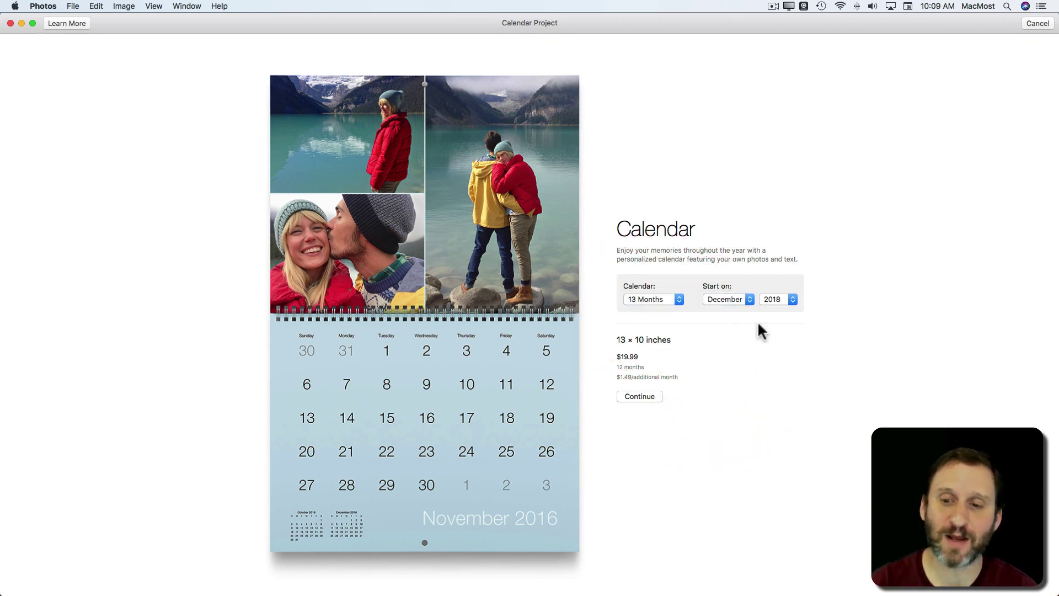
pyautogui.click(773, 297)
pyautogui.click(774, 289)
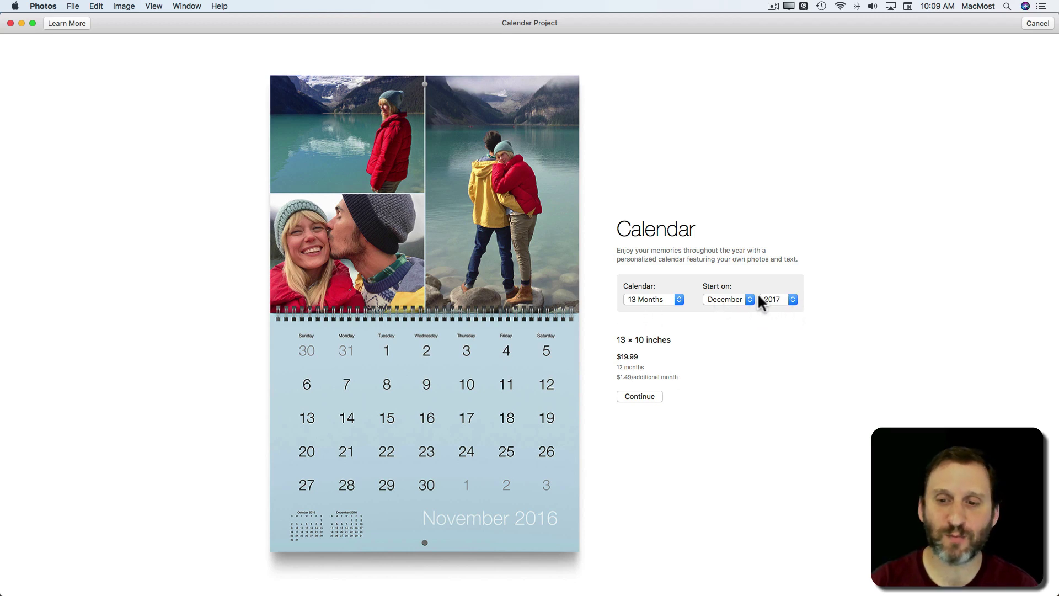
pyautogui.click(638, 396)
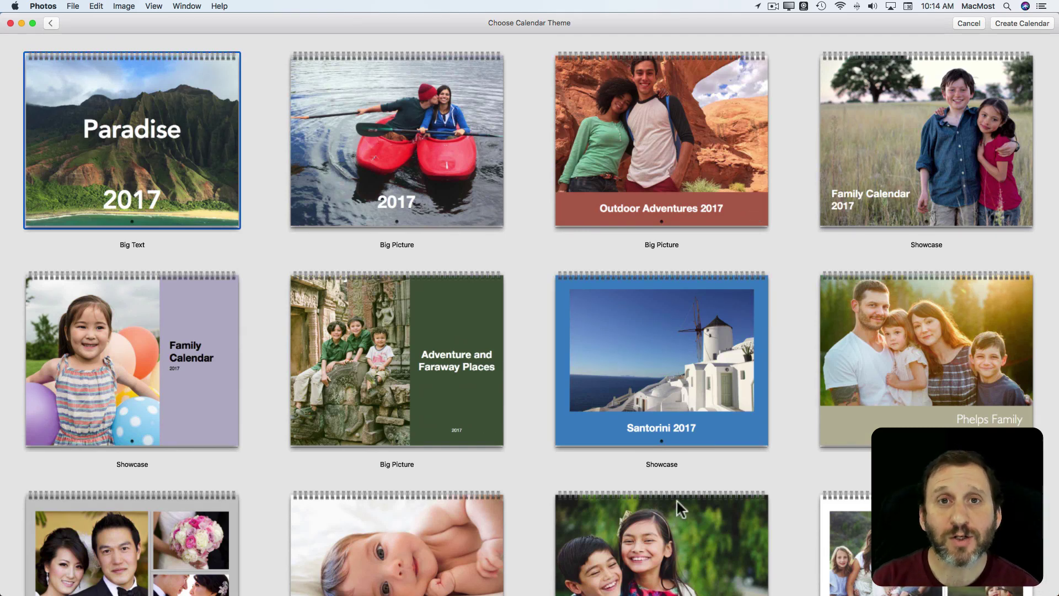
# Step: Choose the white photo-collage theme and create the Vacation calendar from it
pyautogui.scroll(-3, 676, 498)
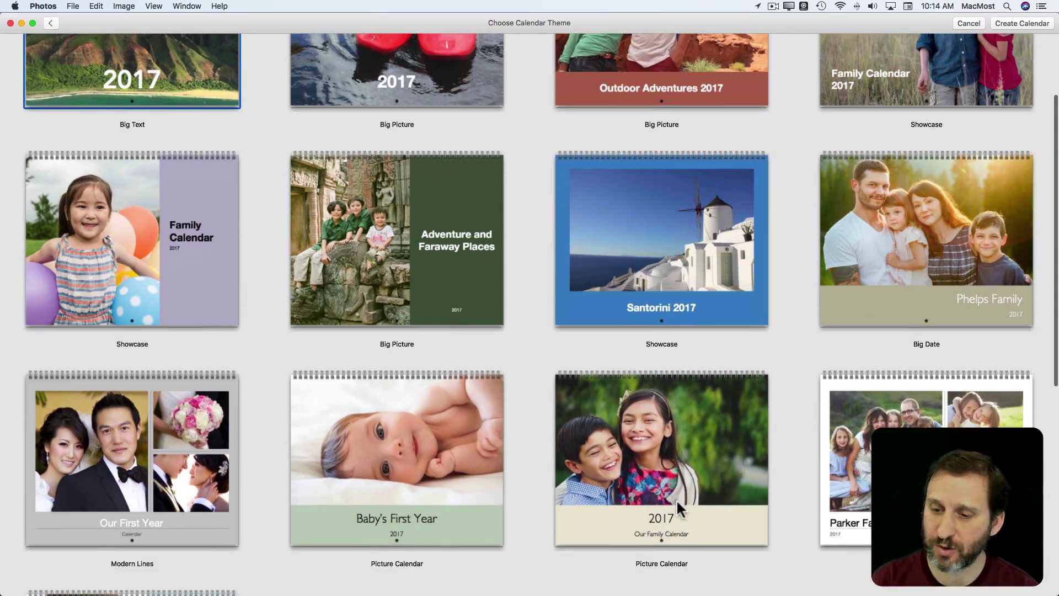
pyautogui.scroll(-1, 676, 499)
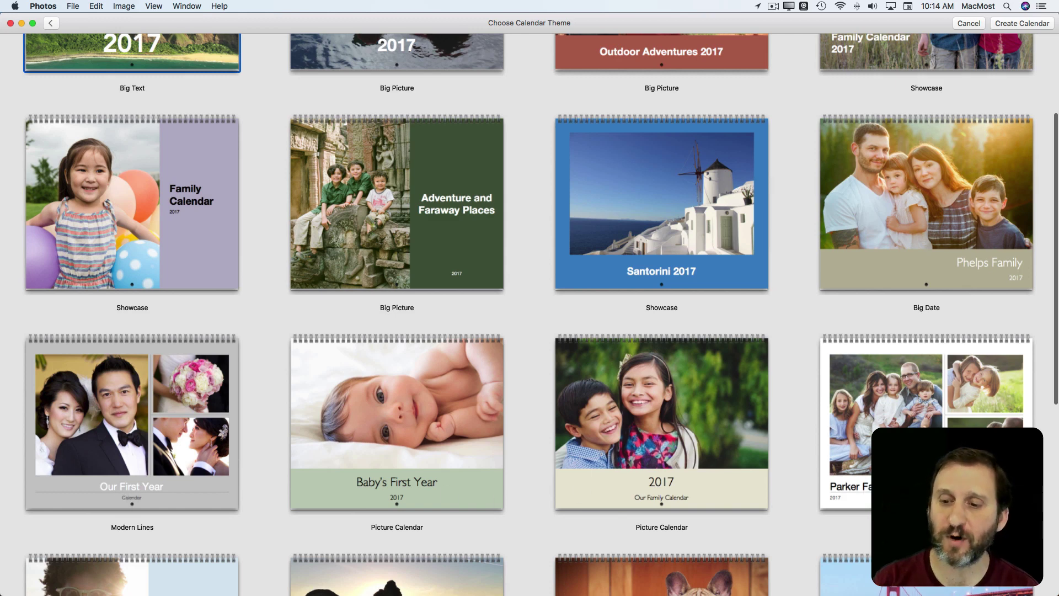
pyautogui.click(866, 389)
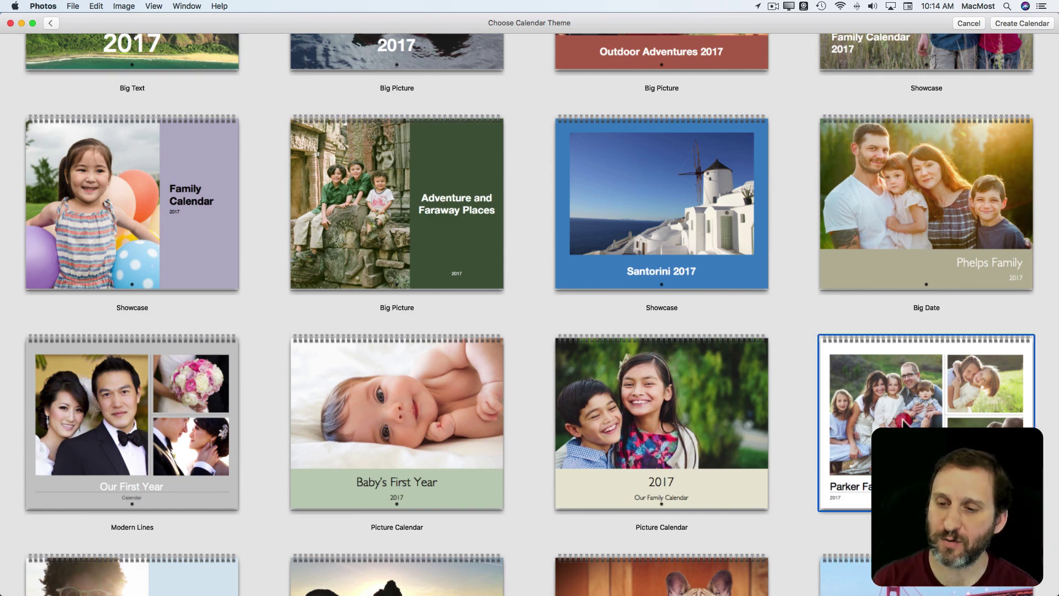
pyautogui.click(1021, 21)
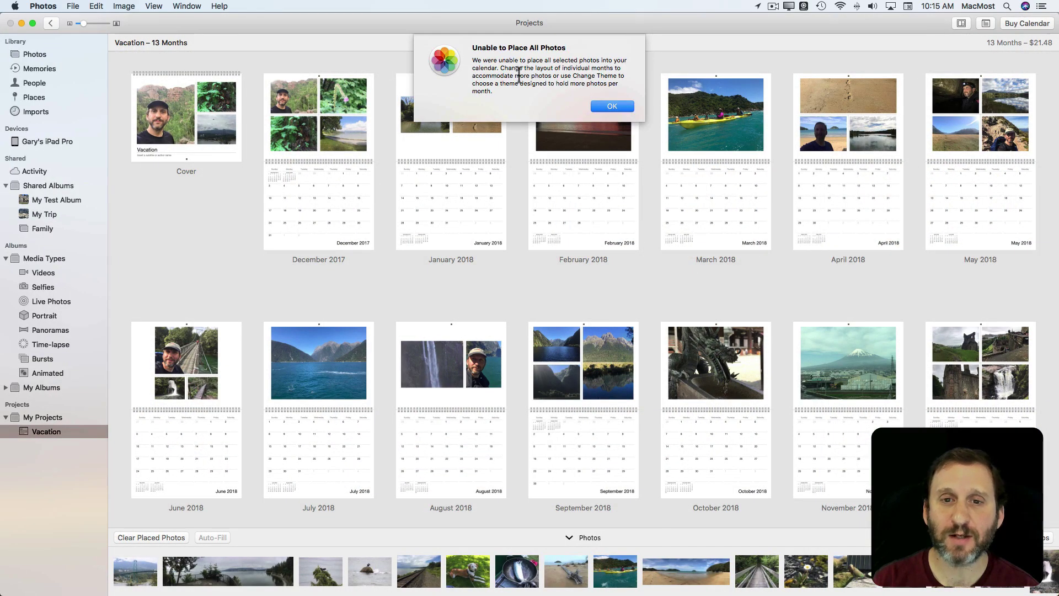
# Step: Dismiss the not-all-photos alert and review Placed Photos, then return to Unused Photos
pyautogui.click(604, 105)
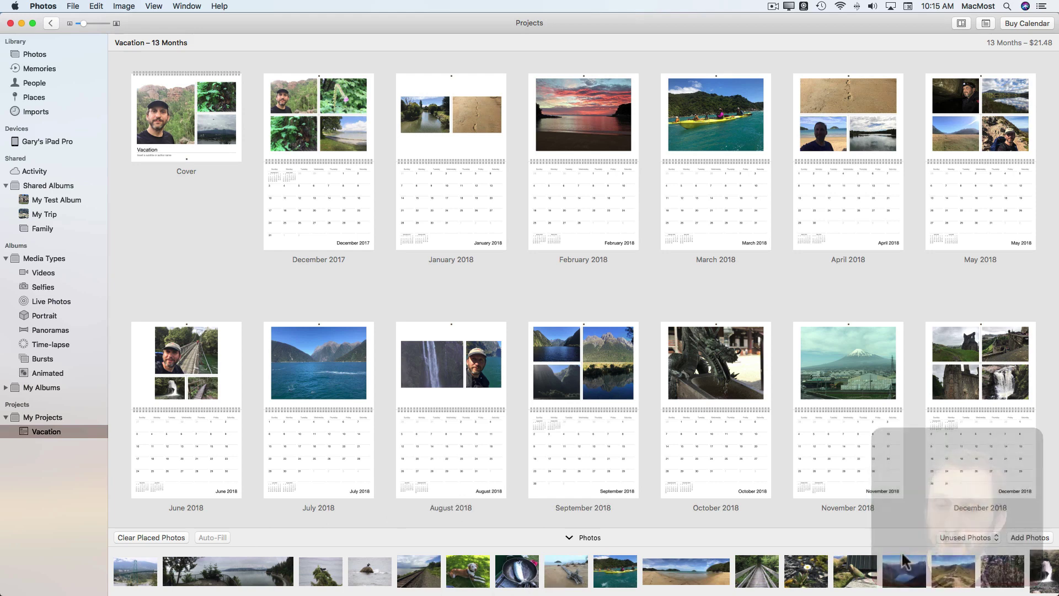
pyautogui.click(968, 538)
pyautogui.click(974, 549)
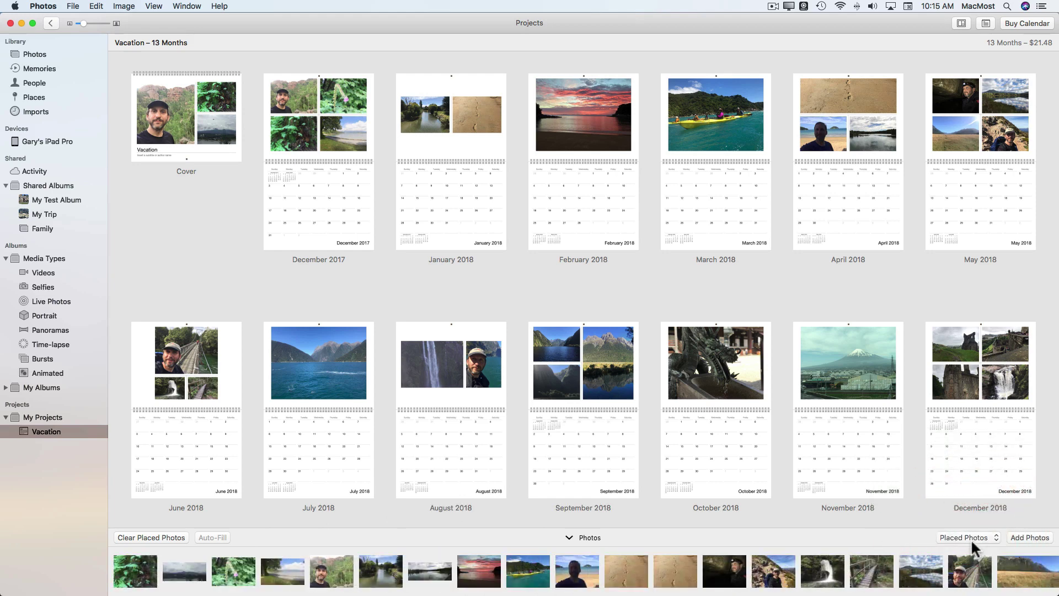
pyautogui.click(968, 538)
pyautogui.click(968, 525)
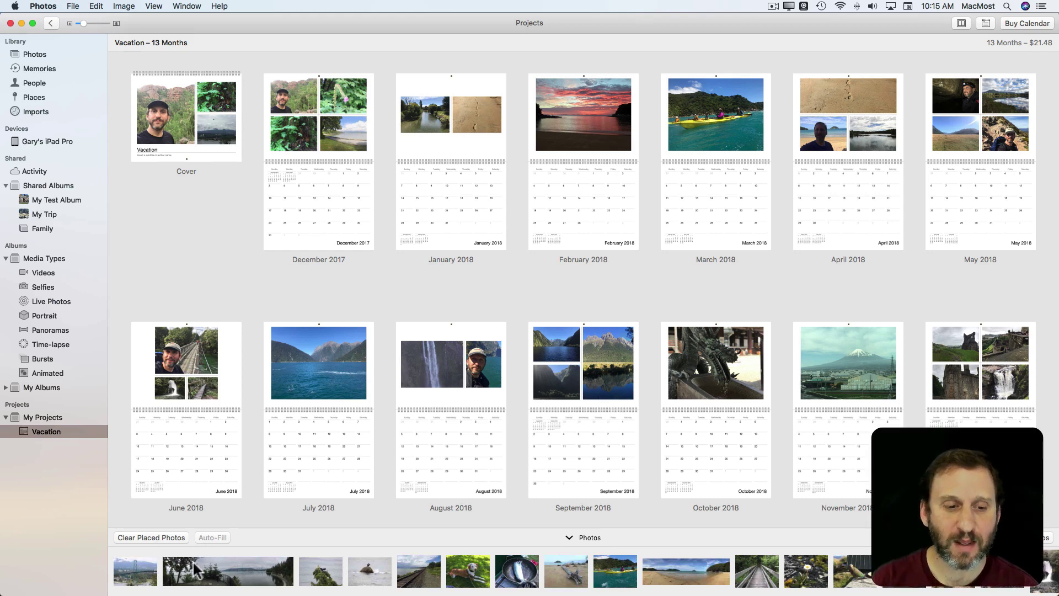
# Step: Place unused photos on January 2018, the fish on September 2018, kayaks on October 2018
pyautogui.click(135, 576)
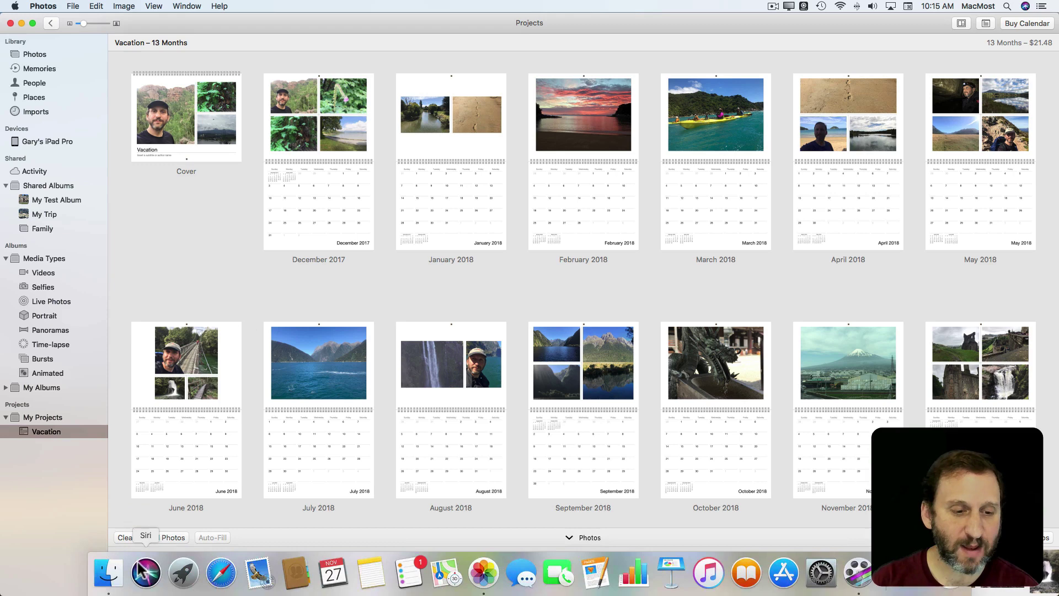
pyautogui.moveTo(138, 563); pyautogui.dragTo(554, 342)
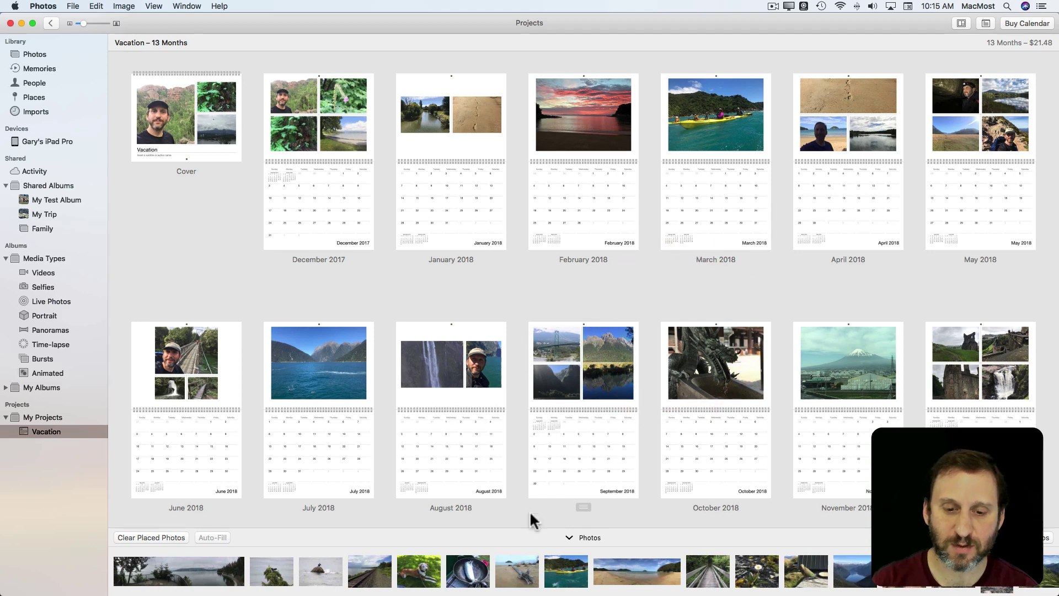
pyautogui.moveTo(471, 574); pyautogui.dragTo(609, 364)
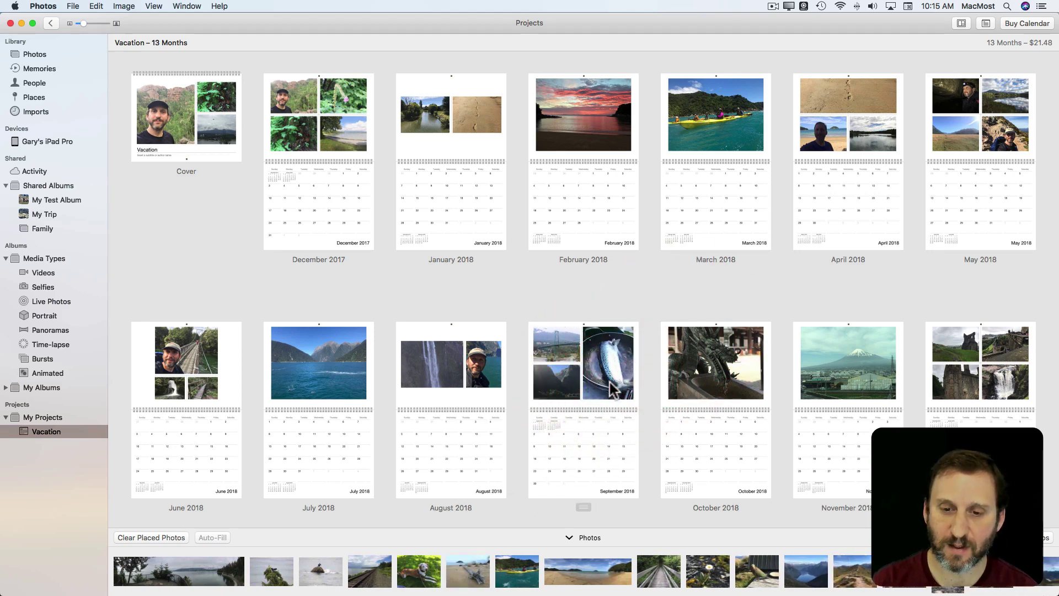
pyautogui.moveTo(498, 557); pyautogui.dragTo(731, 370)
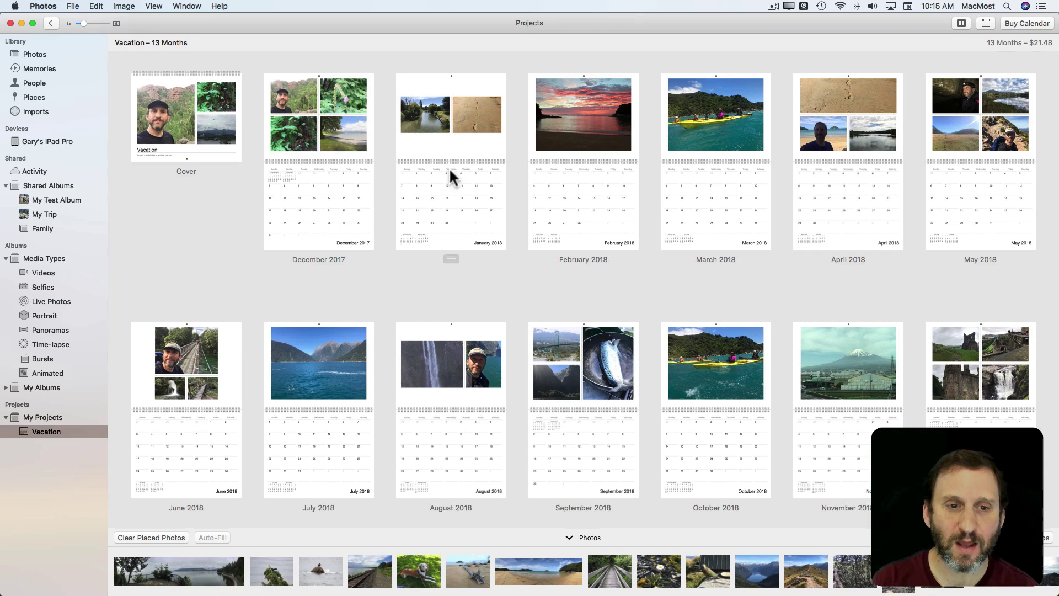
# Step: Open December 2017 and replace its bottom-left fern with the driftwood beach photo
pyautogui.click(326, 122)
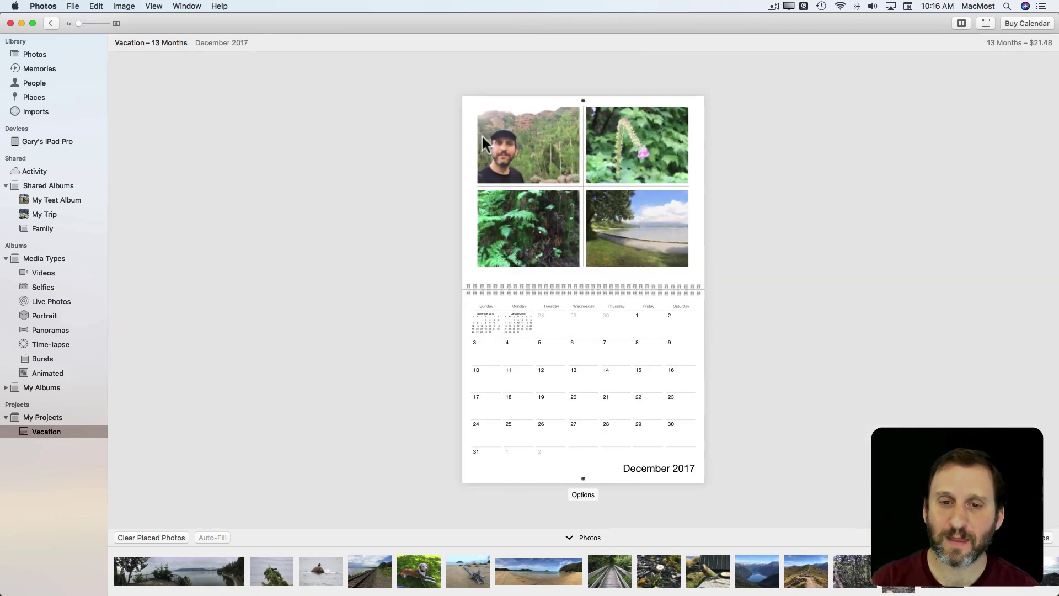
pyautogui.click(509, 145)
pyautogui.click(617, 148)
pyautogui.click(621, 215)
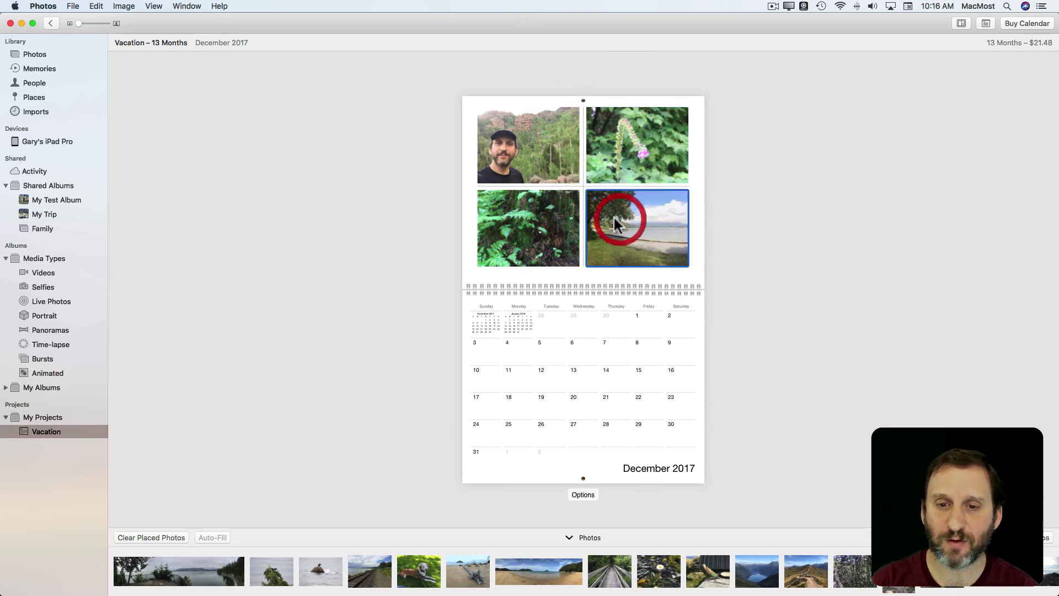
pyautogui.click(528, 225)
pyautogui.moveTo(468, 571); pyautogui.dragTo(537, 236)
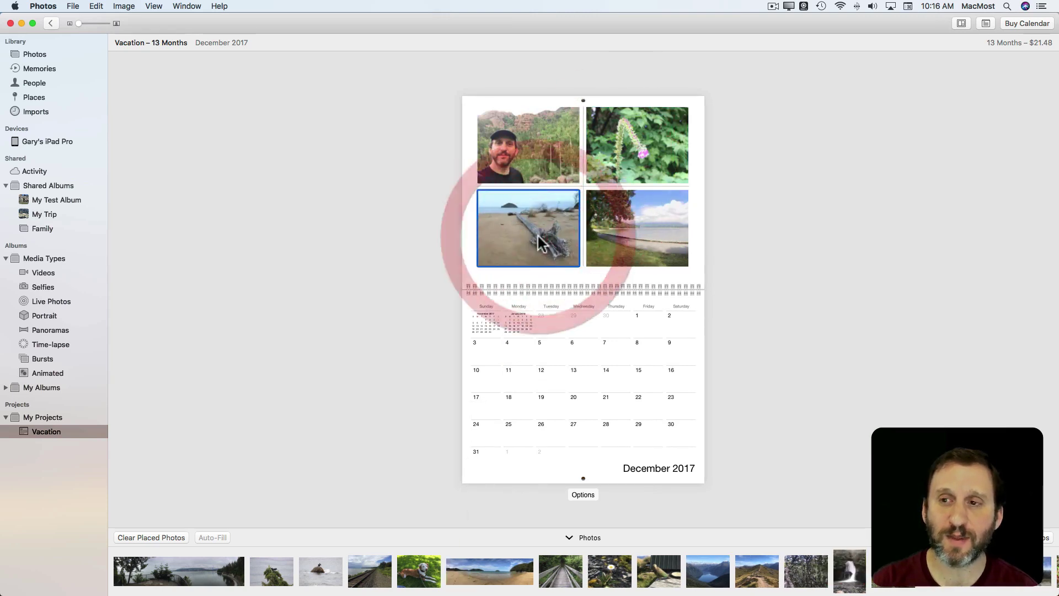
# Step: Switch December 2017 to a single captioned photo layout filling the page edge to edge
pyautogui.click(582, 495)
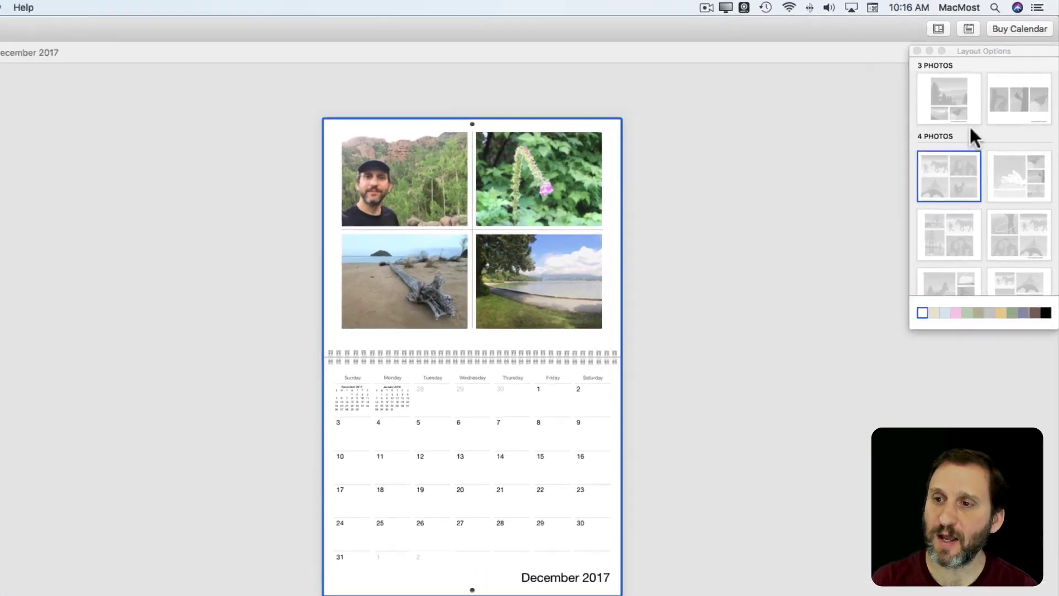
pyautogui.scroll(-2, 946, 215)
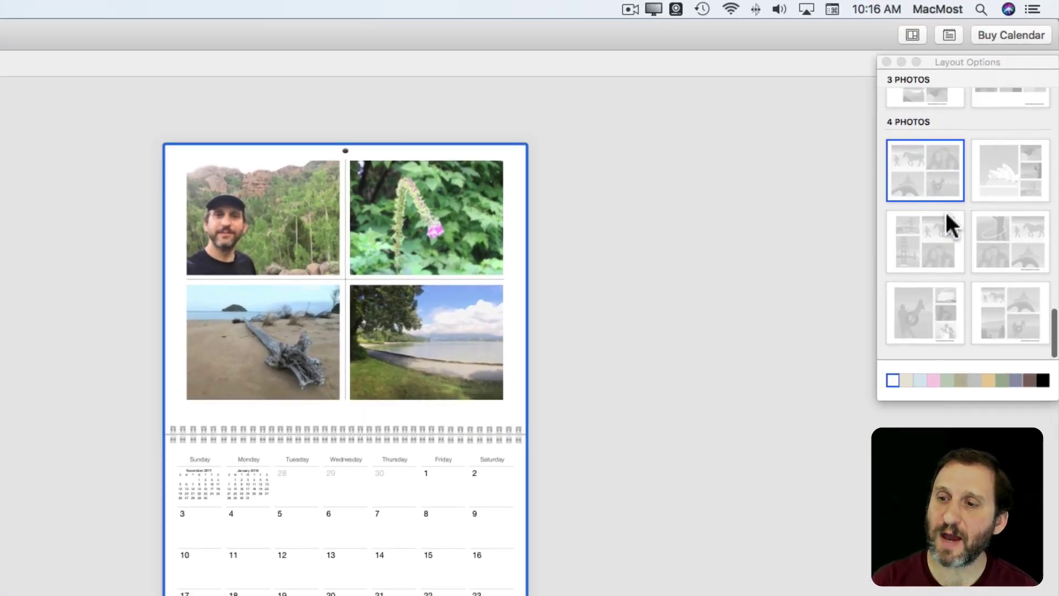
pyautogui.scroll(5, 945, 210)
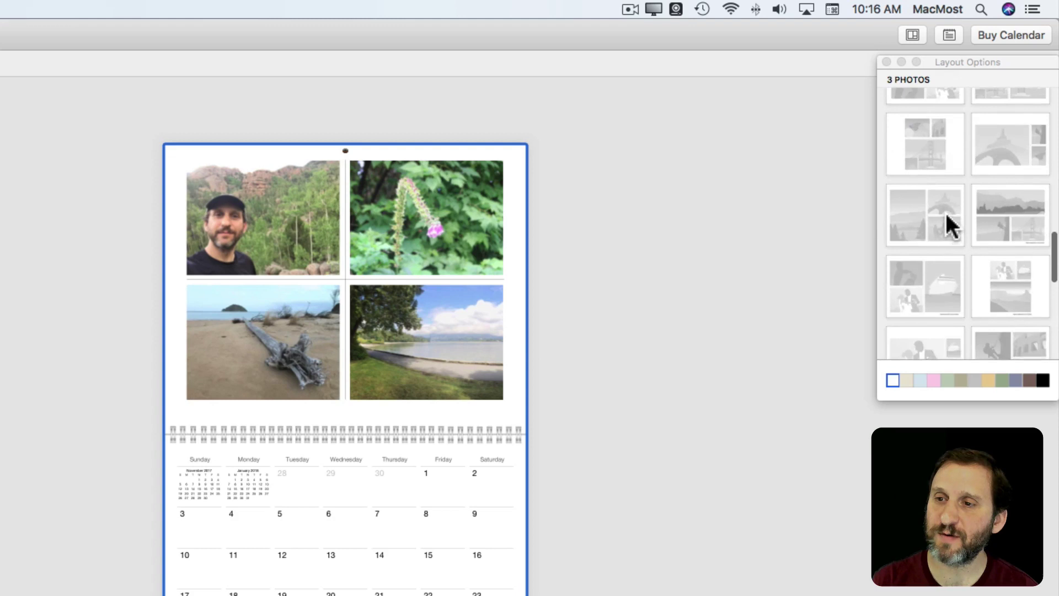
pyautogui.scroll(5, 945, 211)
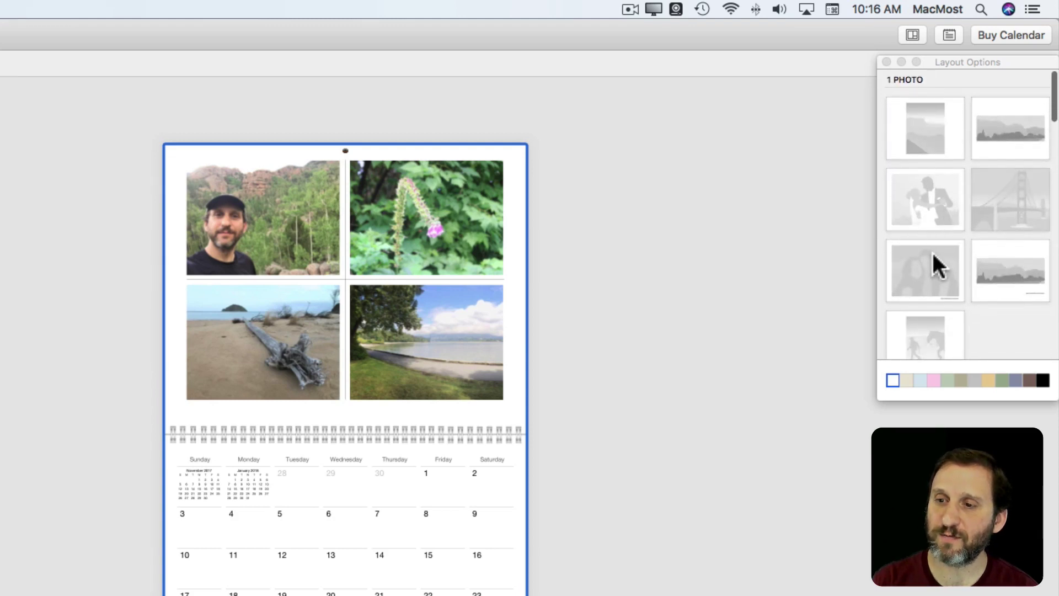
pyautogui.click(928, 264)
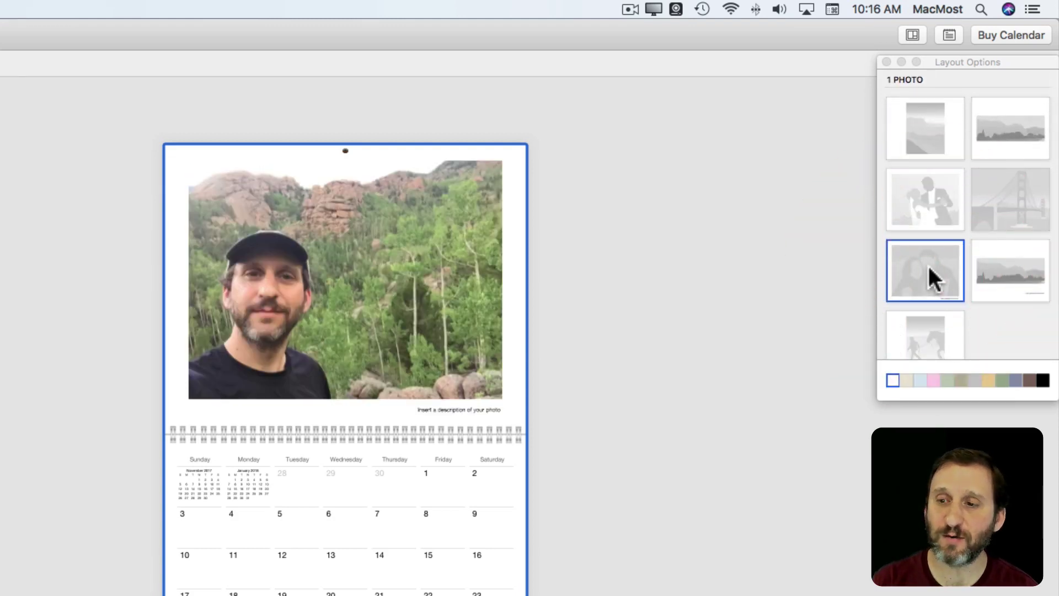
pyautogui.click(998, 198)
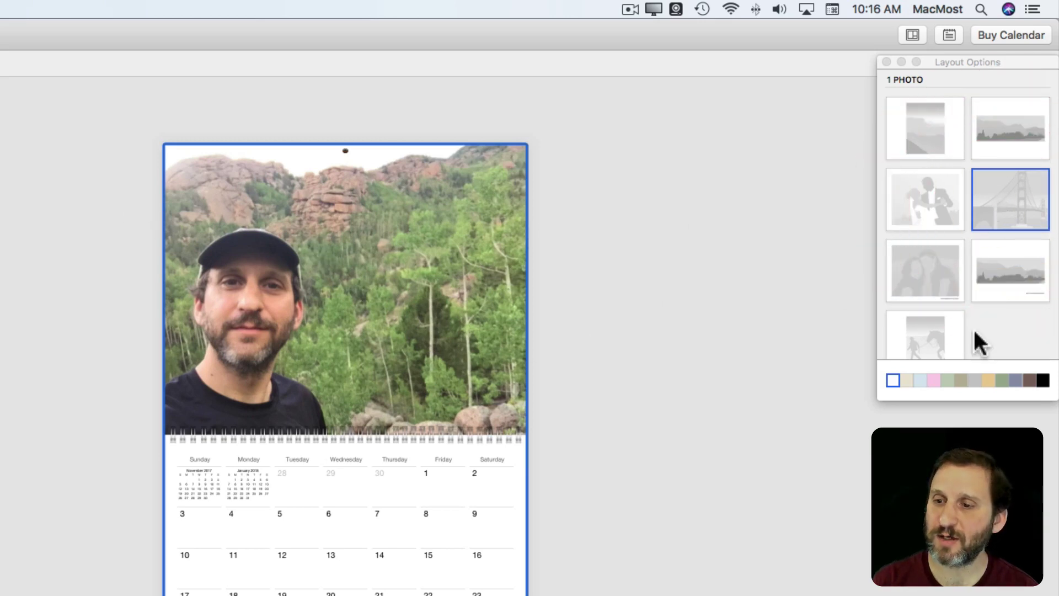
# Step: Try four-photo layouts, then settle on the full-width single-photo layout
pyautogui.scroll(-10, 974, 332)
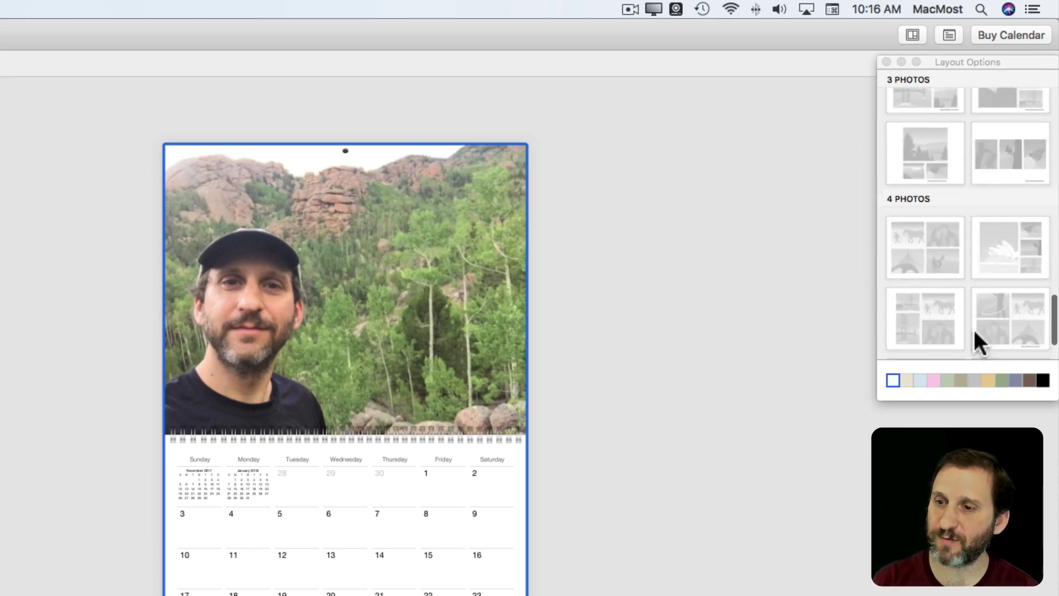
pyautogui.scroll(-3, 972, 327)
pyautogui.click(918, 243)
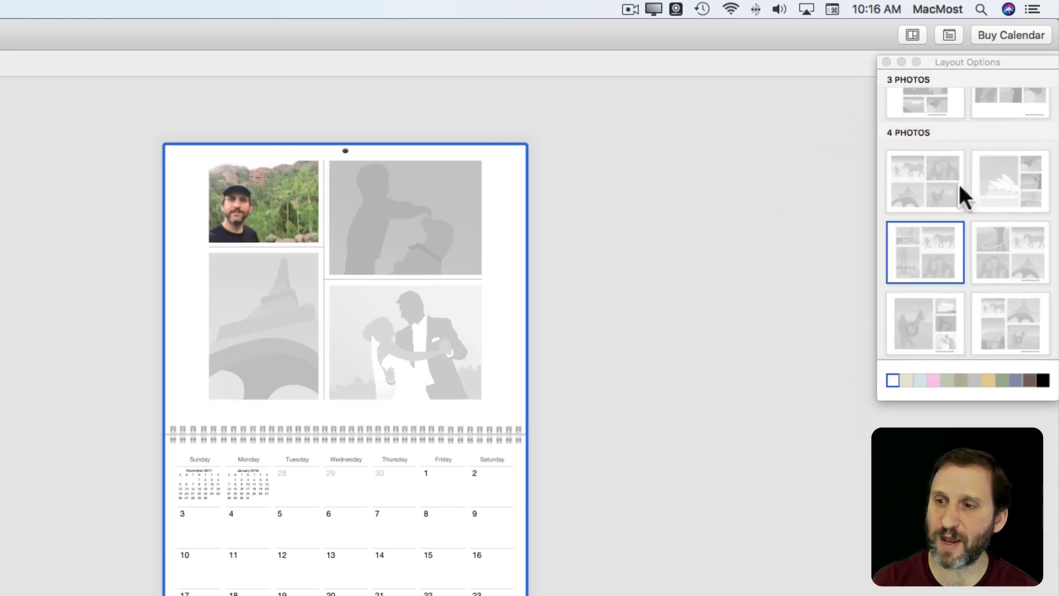
pyautogui.click(990, 159)
pyautogui.scroll(12, 990, 155)
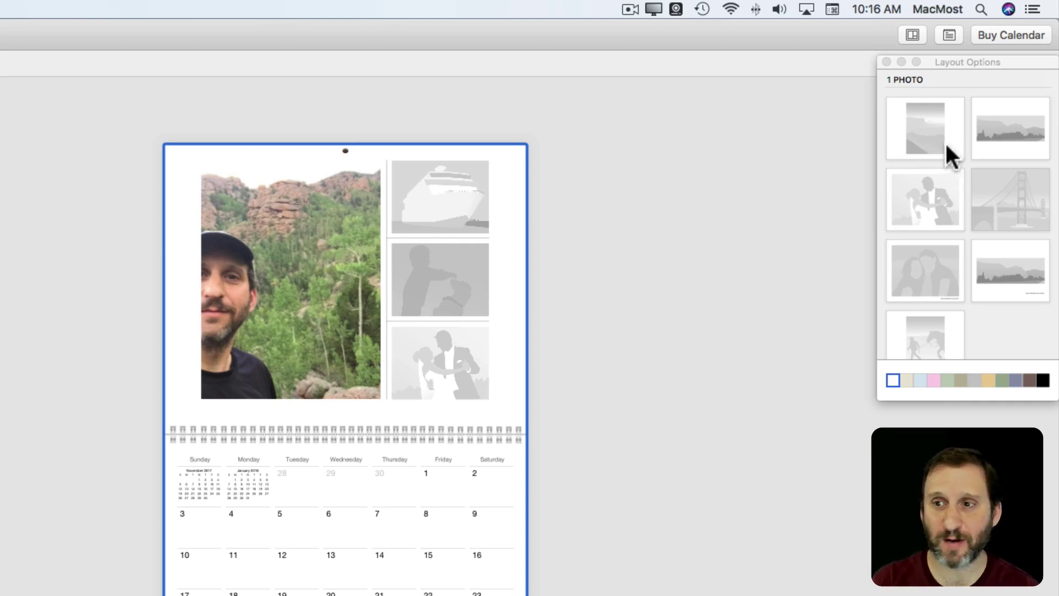
pyautogui.click(1001, 205)
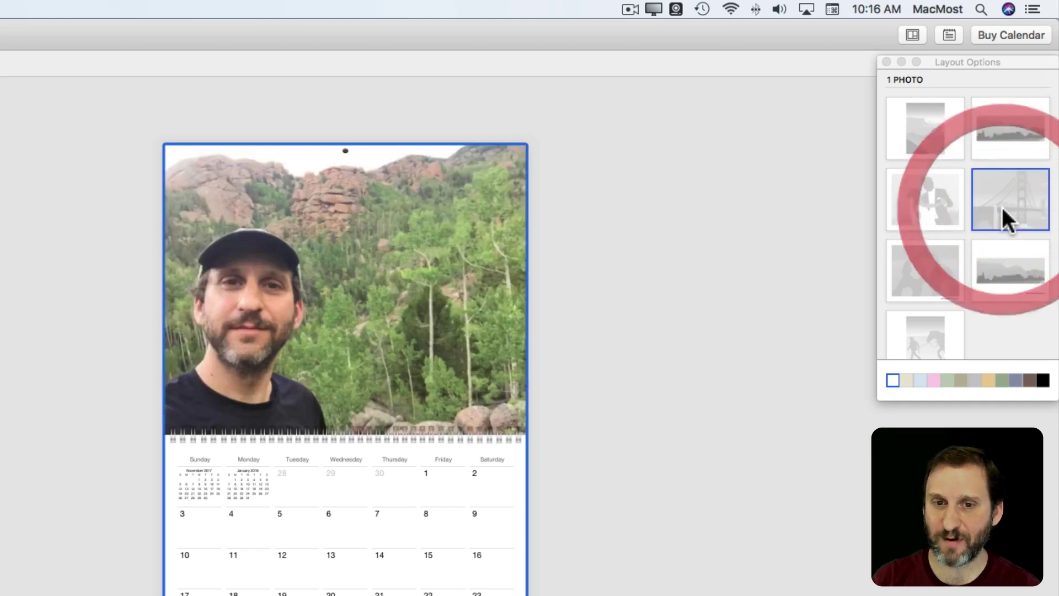
# Step: In the overview, swap January's layout with February and move the two-photo page onto March
pyautogui.click(884, 59)
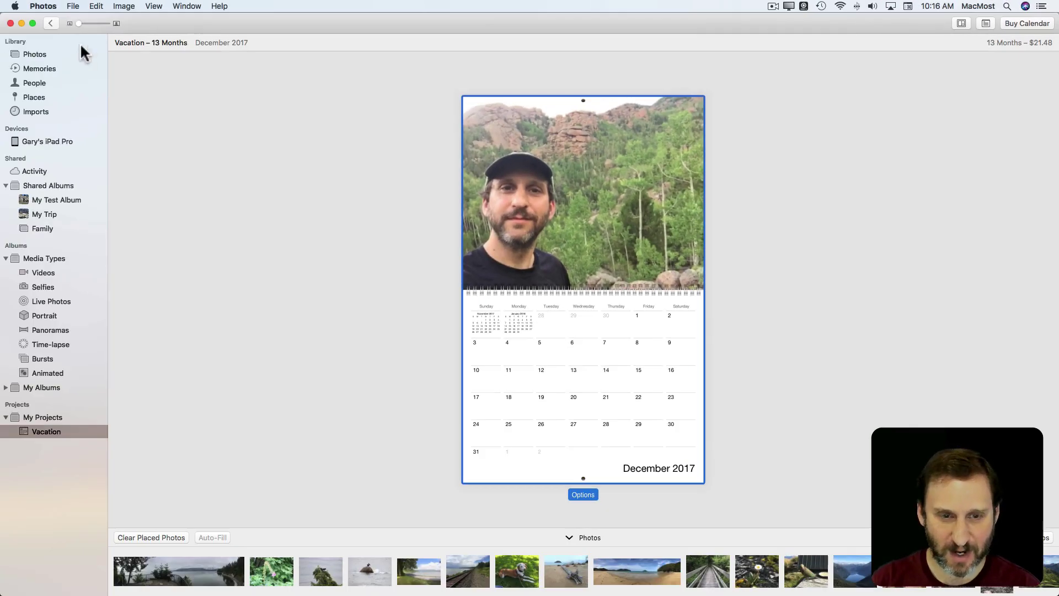
pyautogui.click(51, 22)
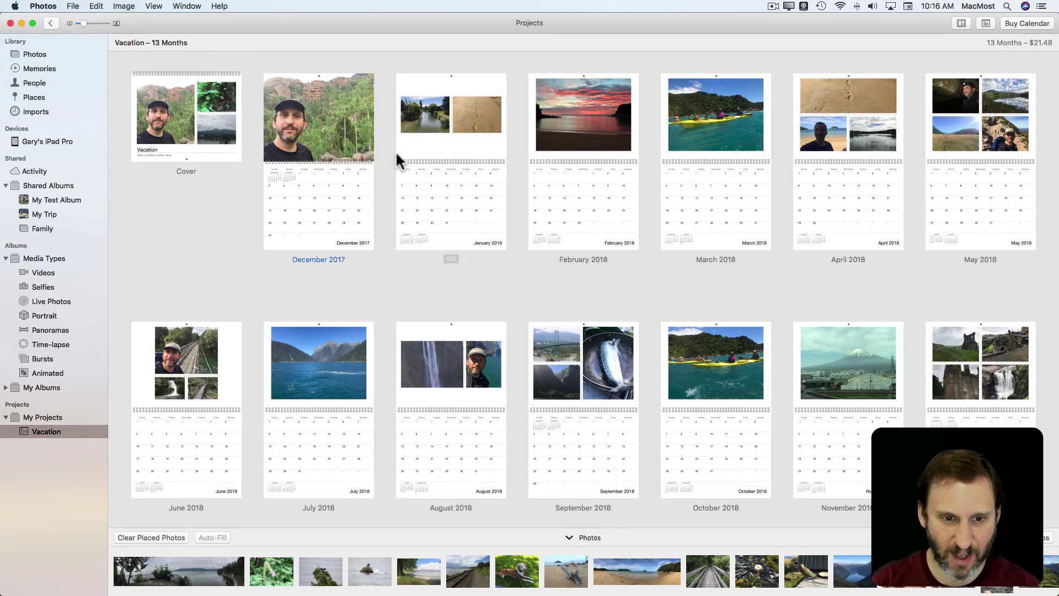
pyautogui.click(434, 187)
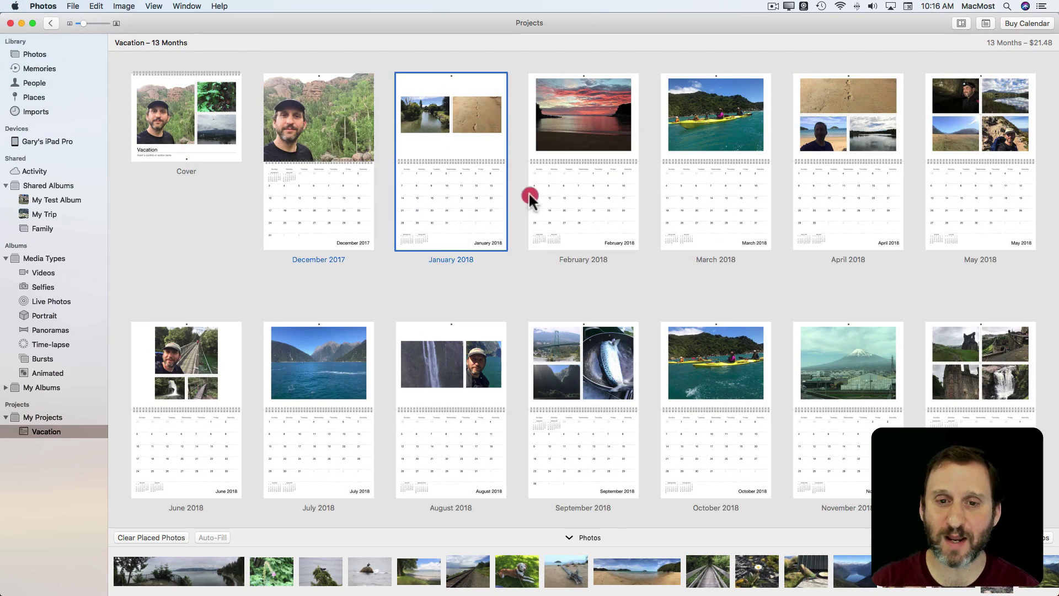
pyautogui.click(447, 142)
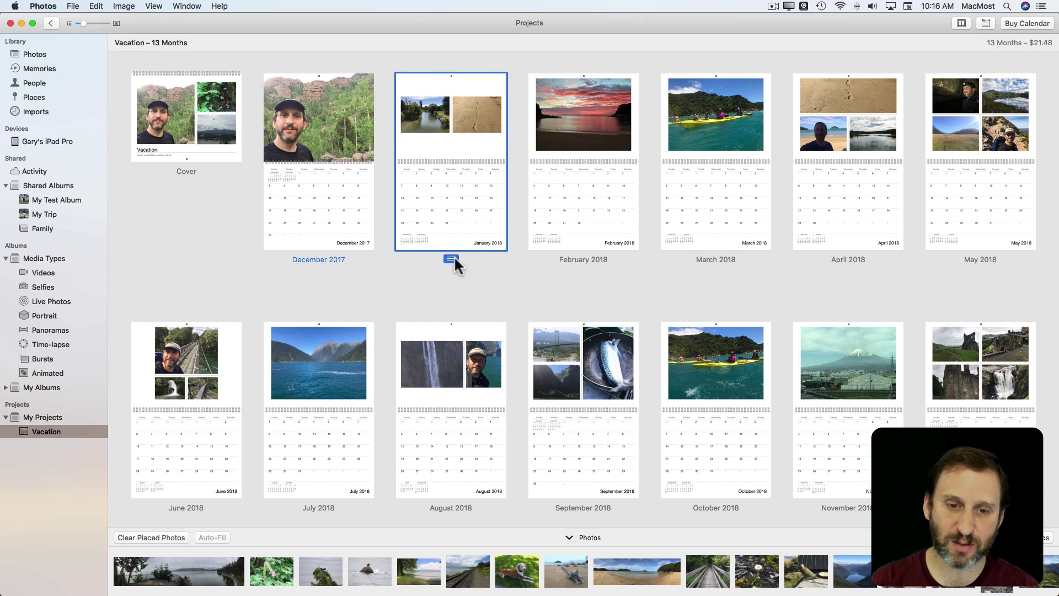
pyautogui.moveTo(447, 257); pyautogui.dragTo(590, 227)
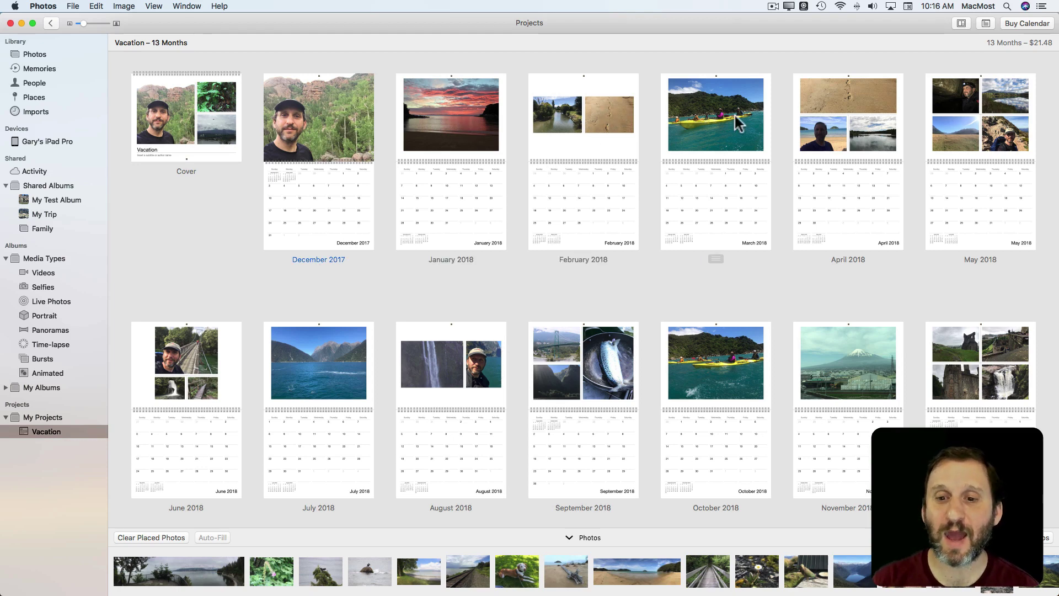
pyautogui.moveTo(577, 255); pyautogui.dragTo(764, 220)
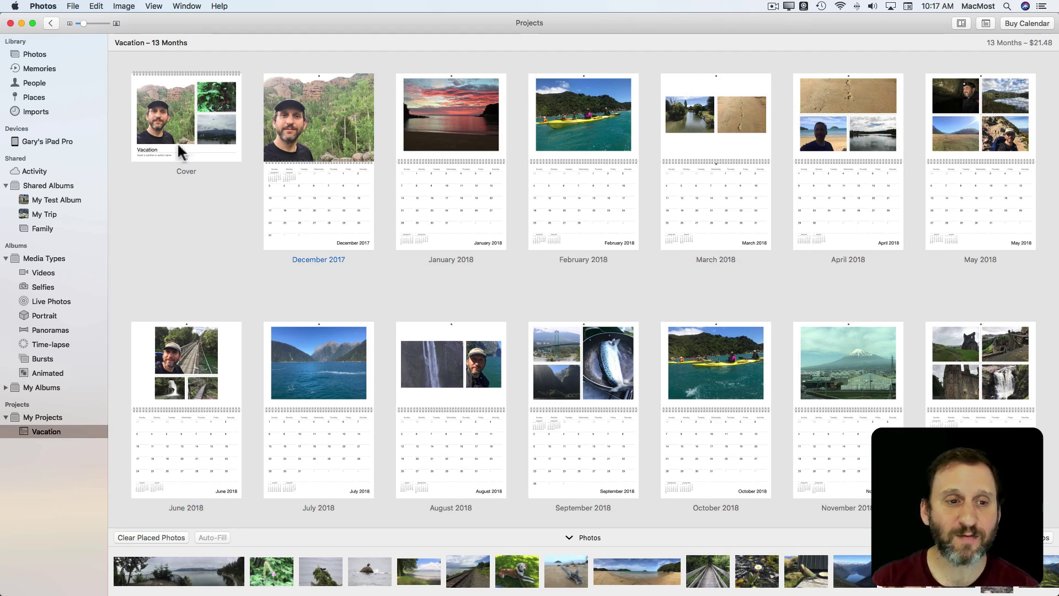
# Step: Select the Cover page, then the Back page
pyautogui.click(194, 123)
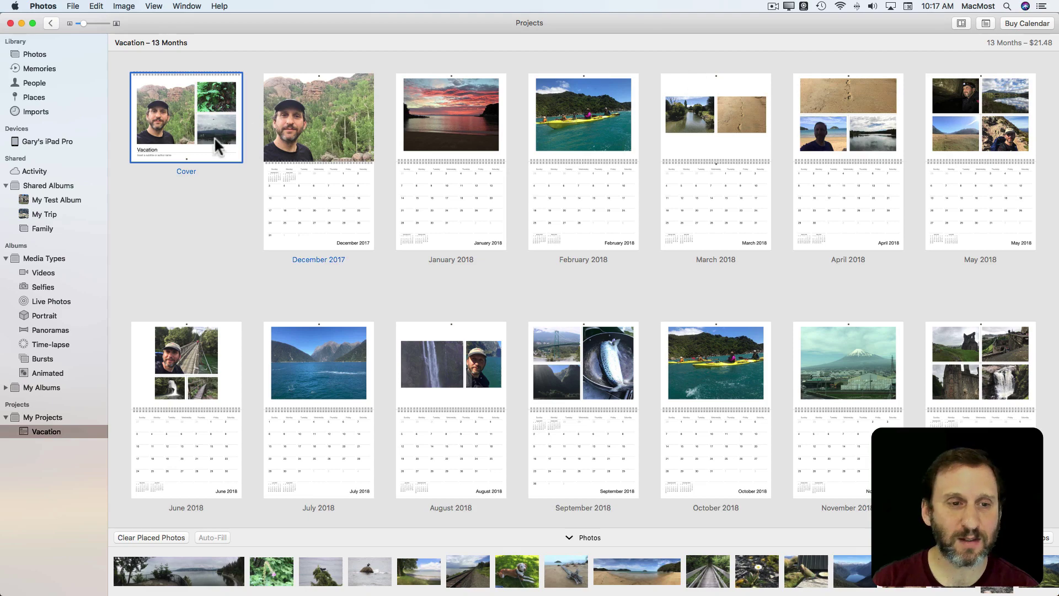
pyautogui.scroll(-5, 223, 257)
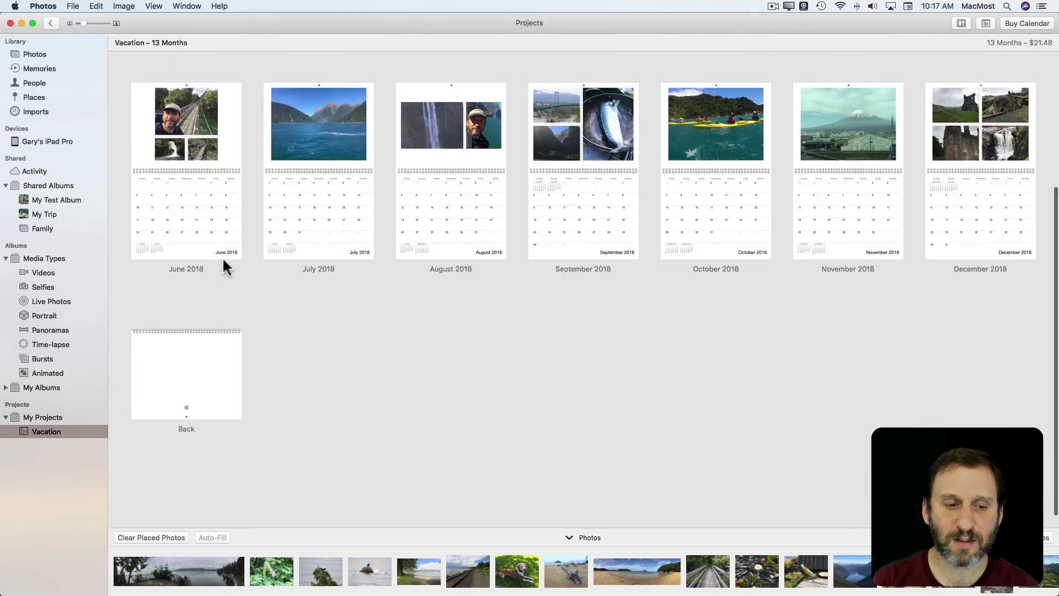
pyautogui.click(211, 368)
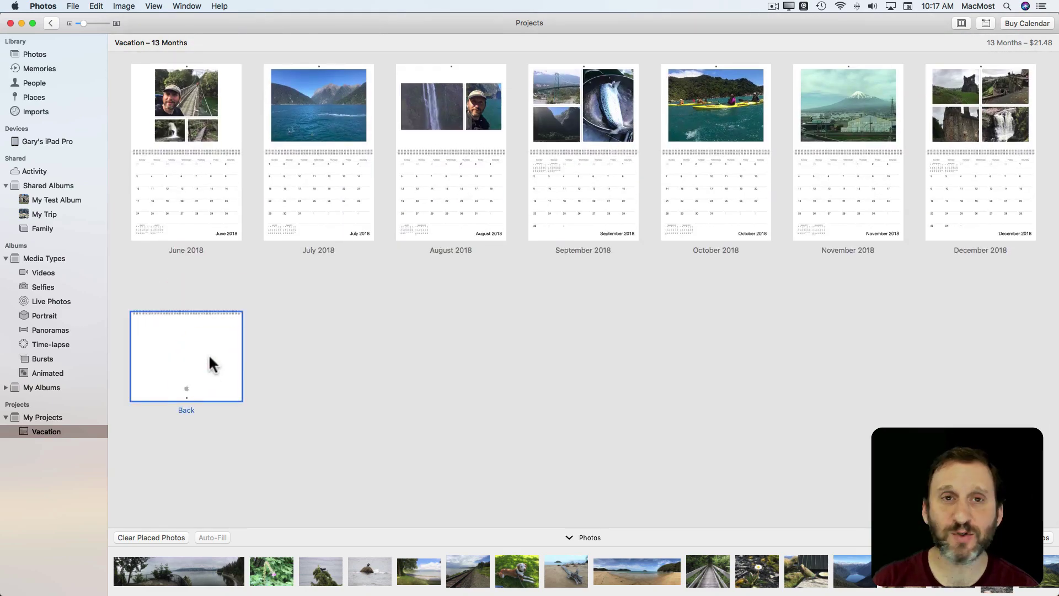
# Step: Give the Back page the Blank layout
pyautogui.doubleClick(193, 358)
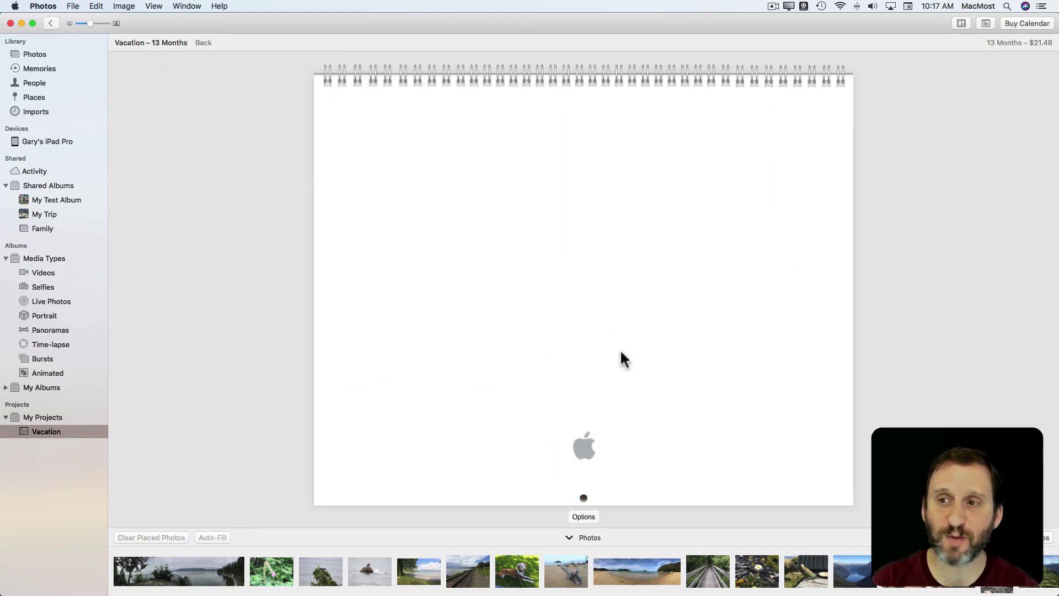
pyautogui.click(583, 515)
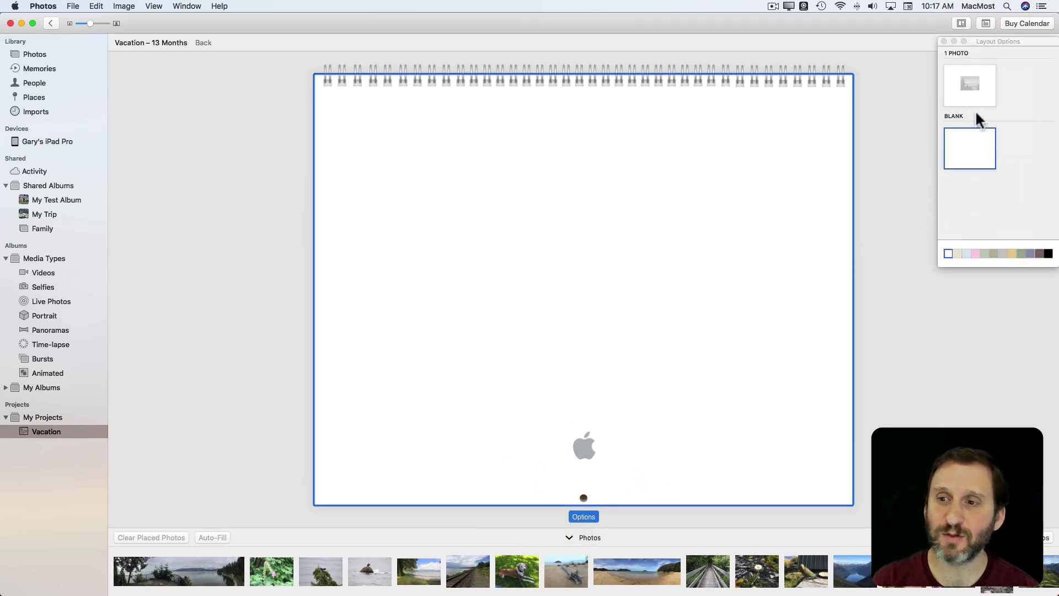
pyautogui.click(974, 91)
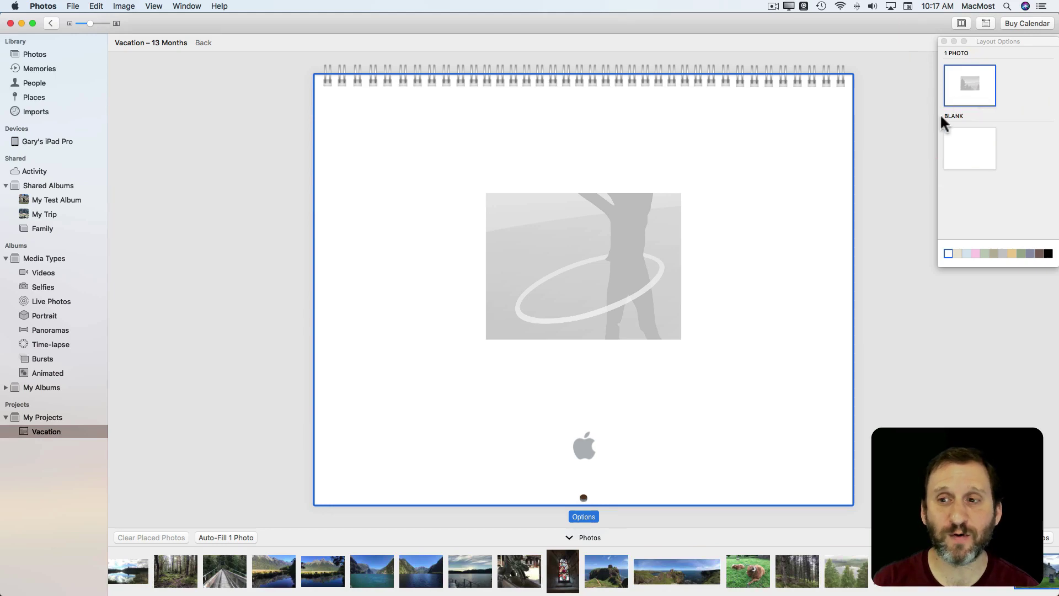
pyautogui.click(979, 140)
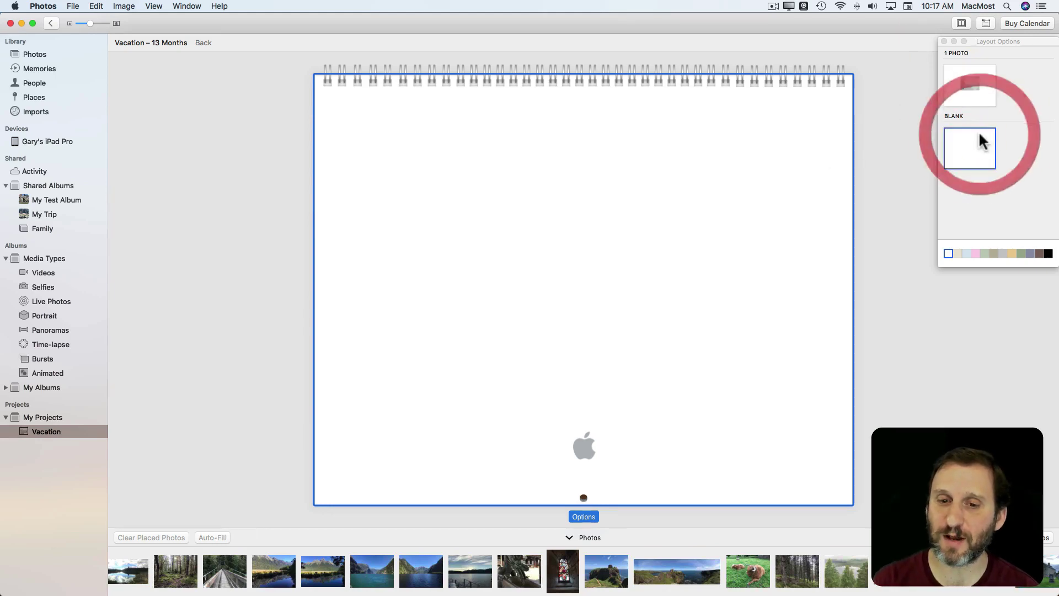
# Step: Set the Back page background to brown and return to the all-pages overview
pyautogui.click(1011, 253)
pyautogui.click(1029, 253)
pyautogui.click(1038, 253)
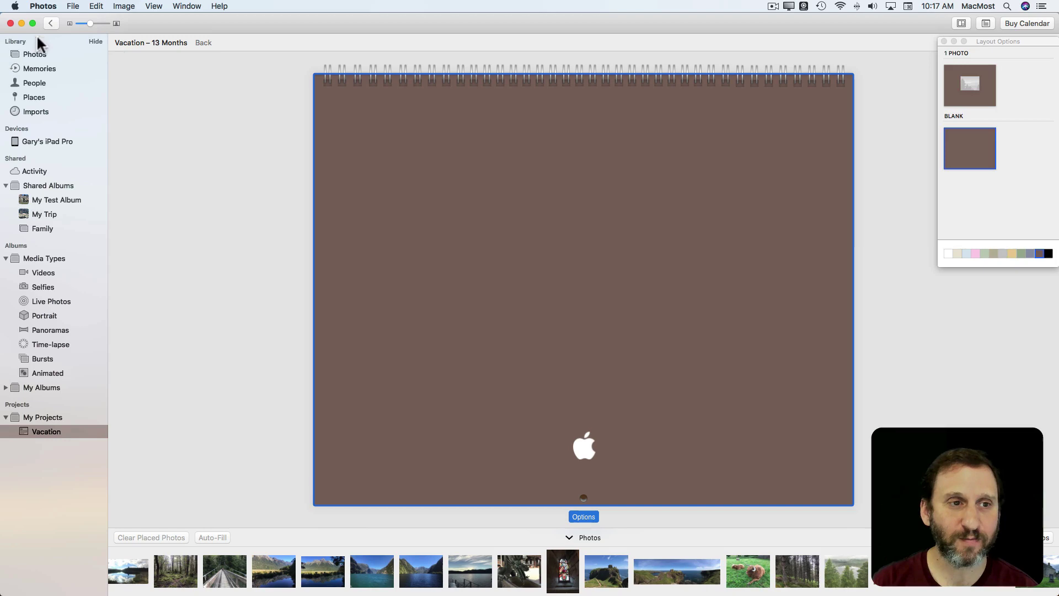
pyautogui.click(50, 23)
# Step: Give the cover a green background
pyautogui.click(210, 107)
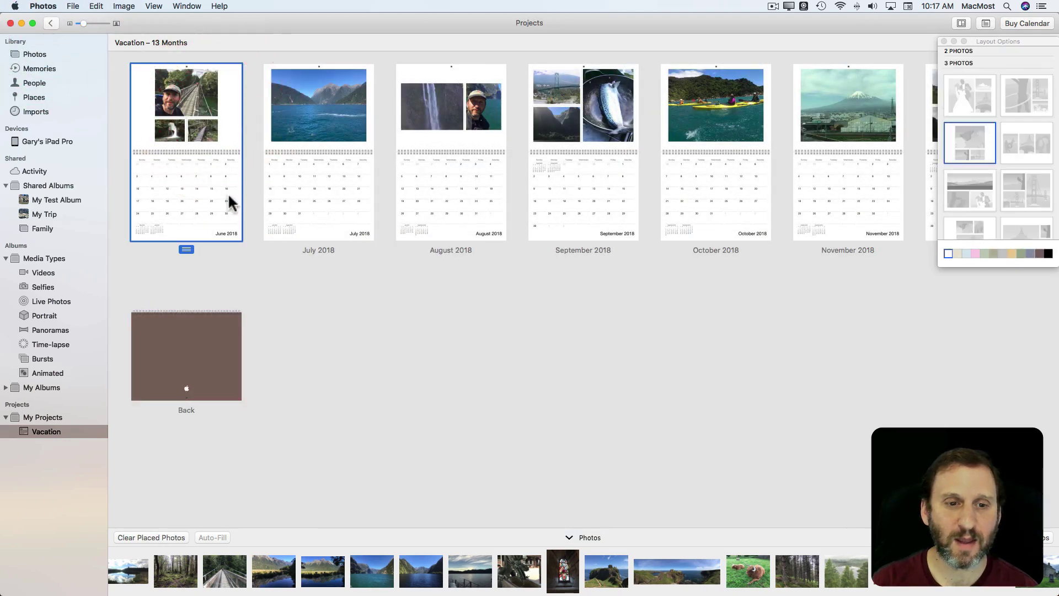
pyautogui.scroll(5, 215, 176)
pyautogui.doubleClick(187, 121)
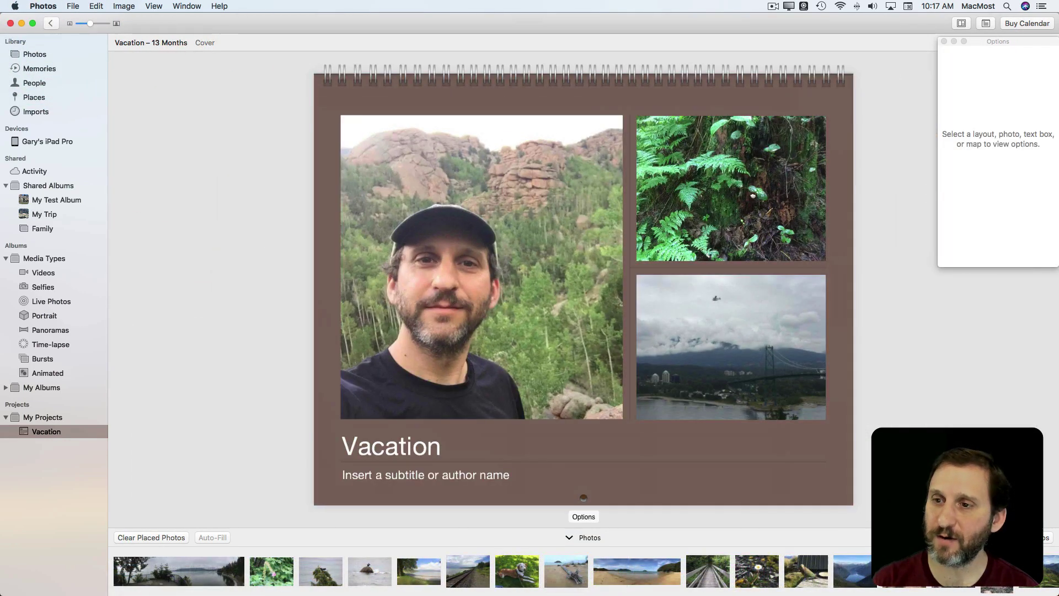
pyautogui.click(574, 515)
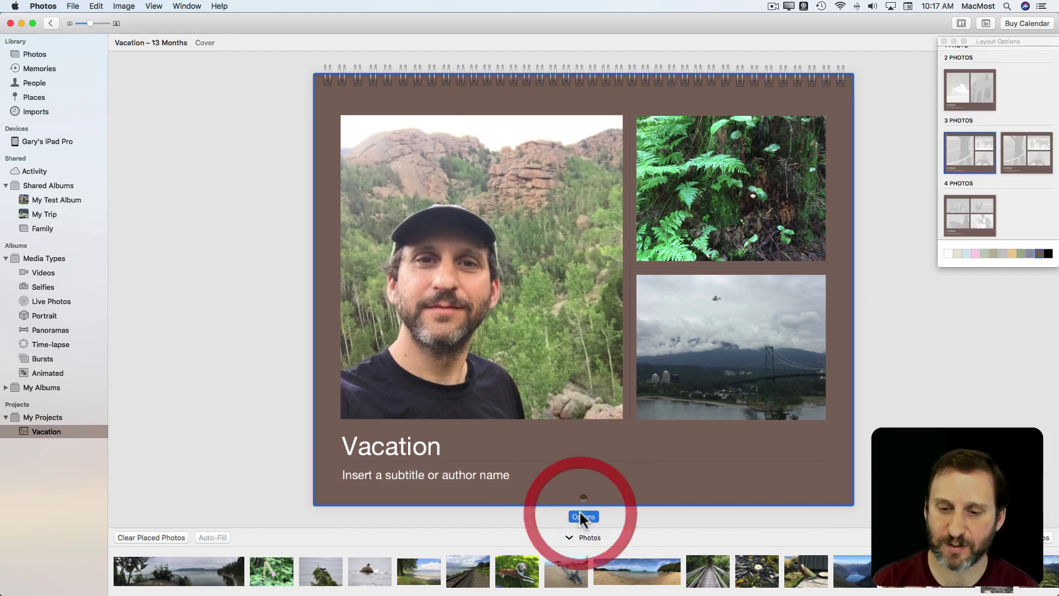
pyautogui.click(1002, 252)
pyautogui.click(1020, 253)
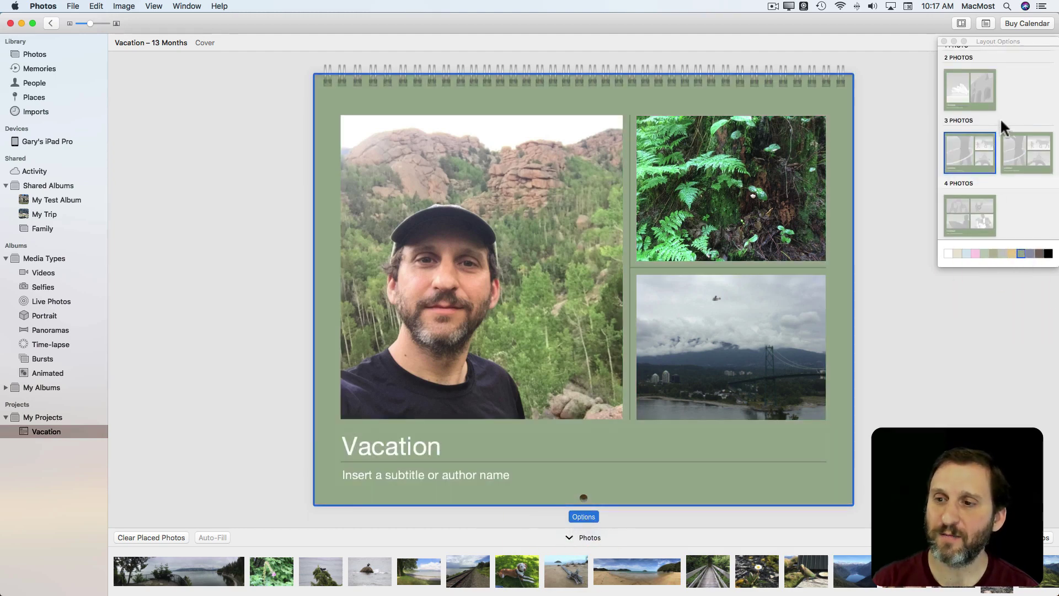
# Step: Switch the cover to a two-photo layout and return to the overview
pyautogui.click(1023, 150)
pyautogui.click(968, 91)
pyautogui.scroll(5, 969, 92)
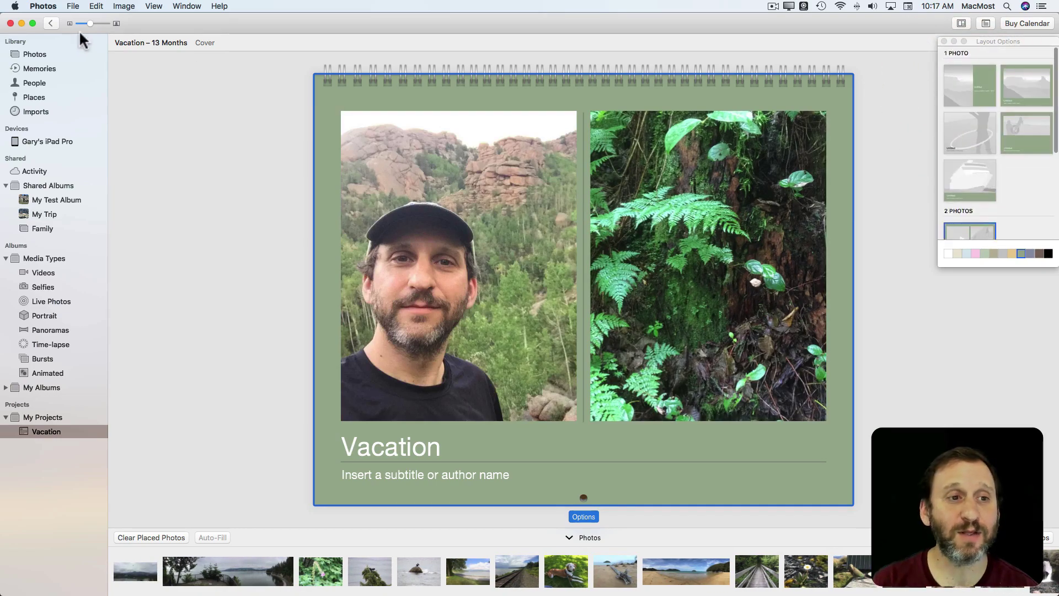
pyautogui.click(51, 23)
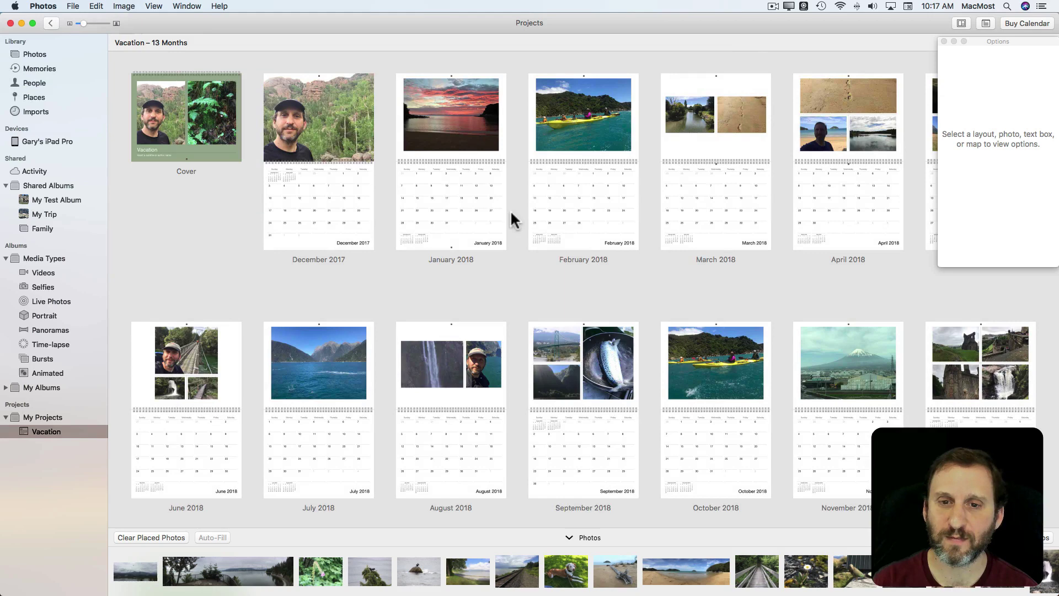
# Step: Set the February 2018 page background to tan and return to all months
pyautogui.doubleClick(601, 135)
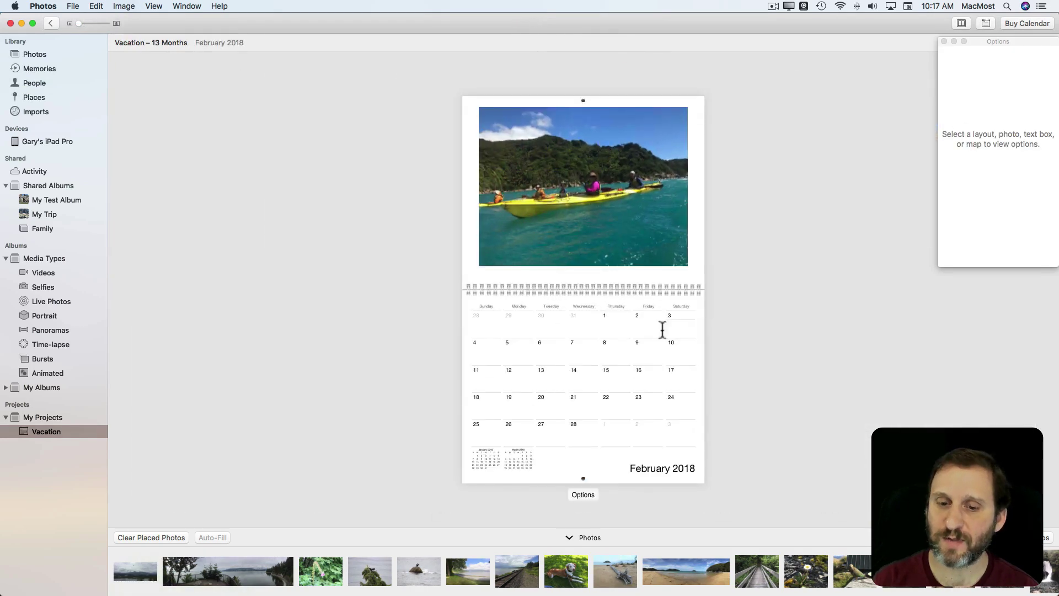
pyautogui.click(584, 494)
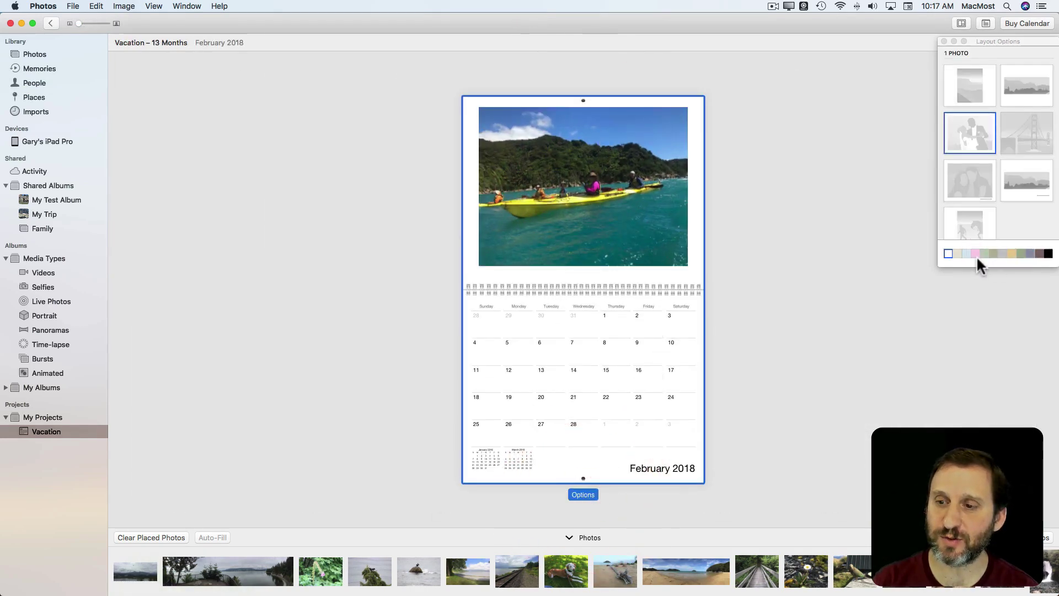
pyautogui.click(1008, 253)
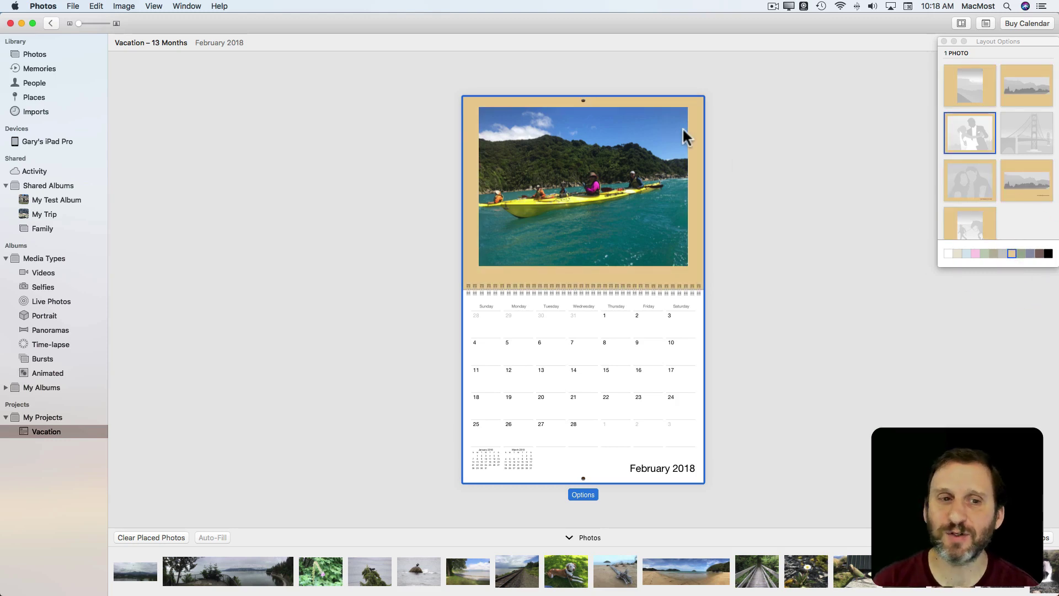
pyautogui.click(52, 23)
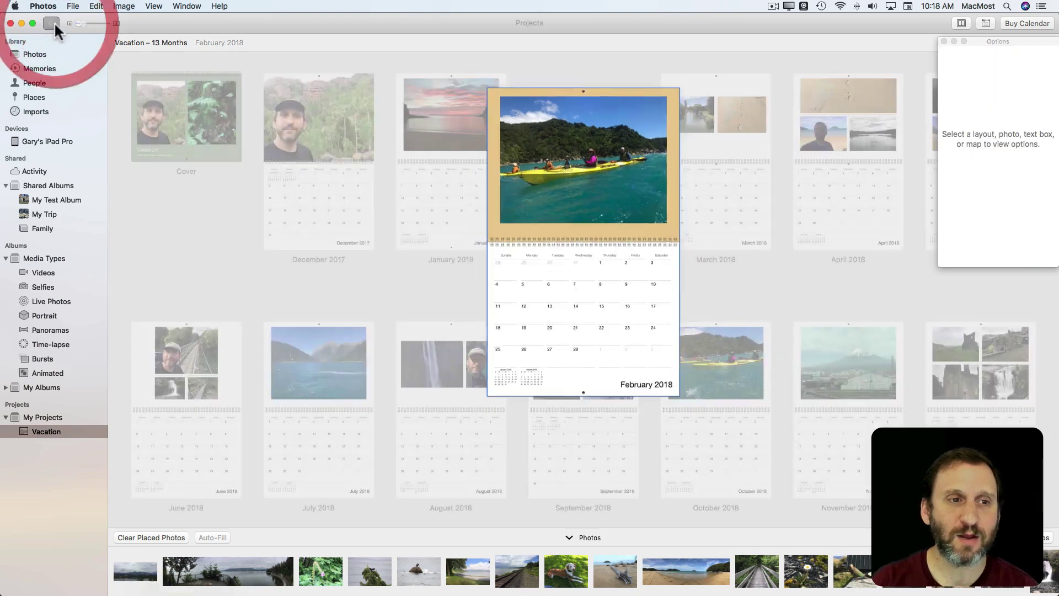
# Step: In the calendar-wide settings, show United States national holidays
pyautogui.click(944, 41)
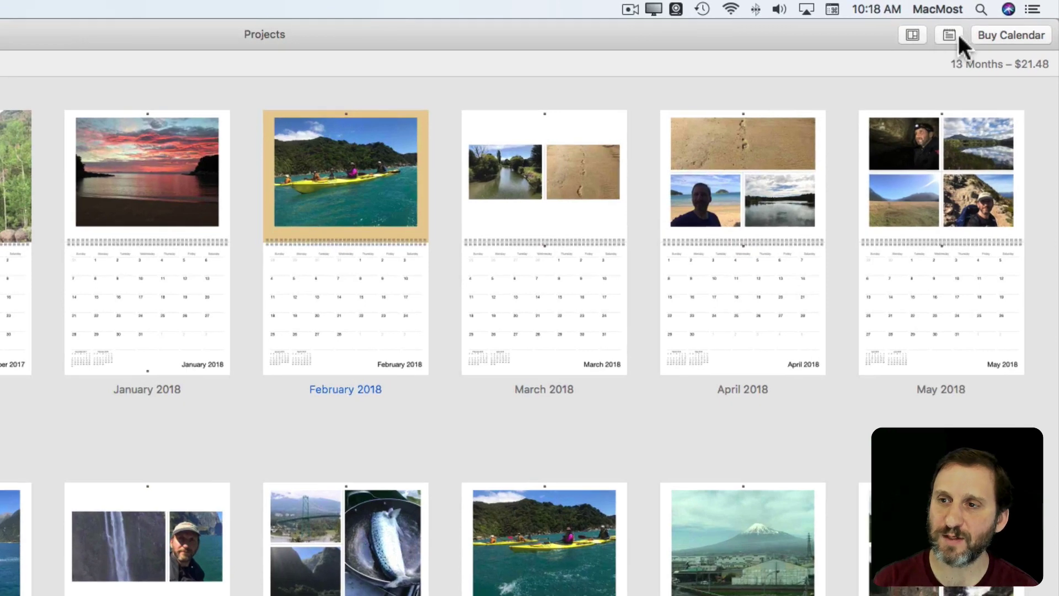
pyautogui.click(961, 23)
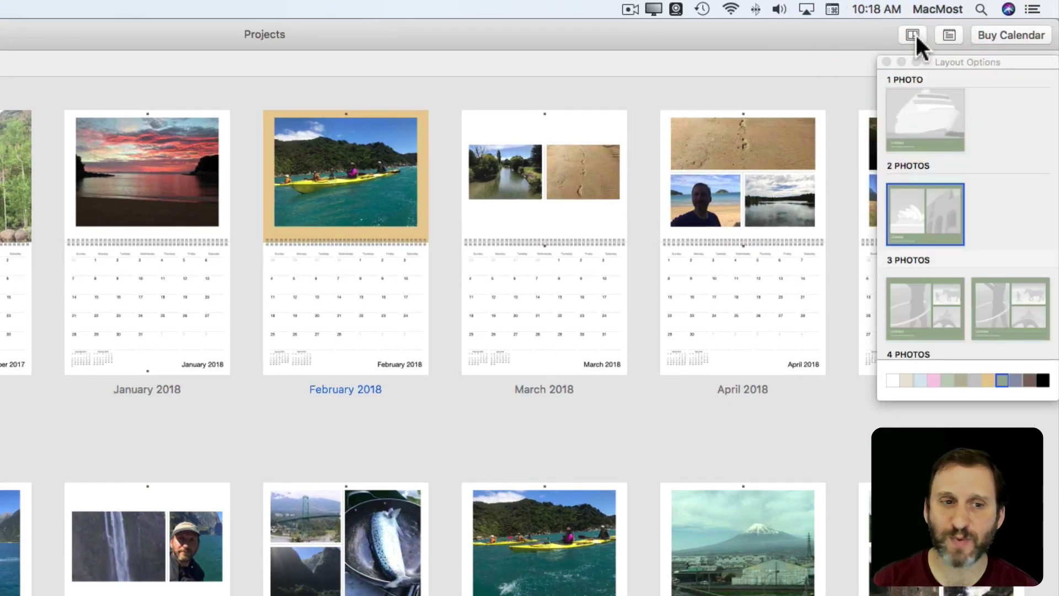
pyautogui.click(885, 60)
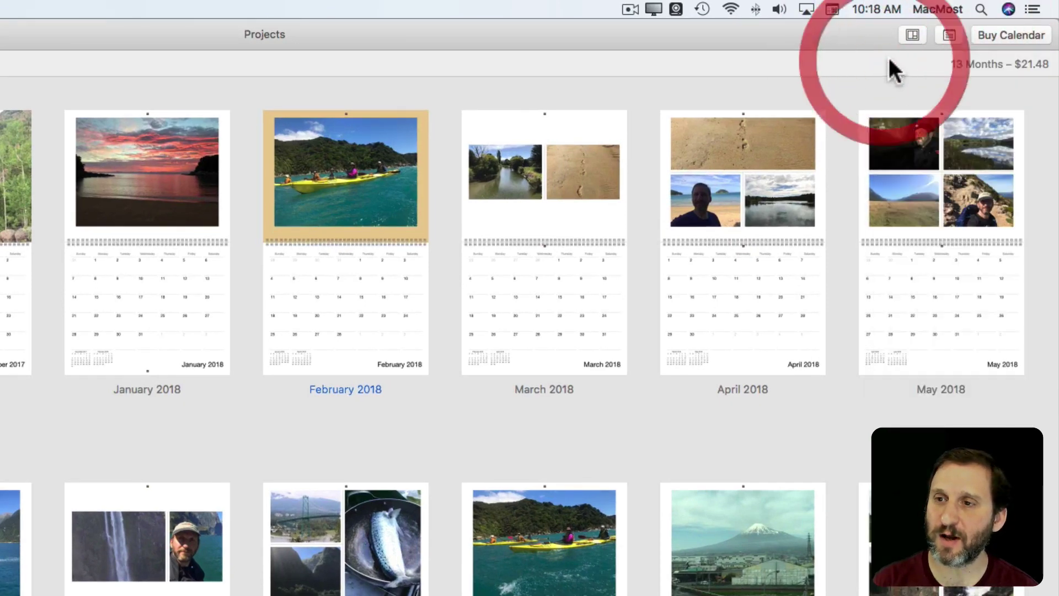
pyautogui.click(948, 35)
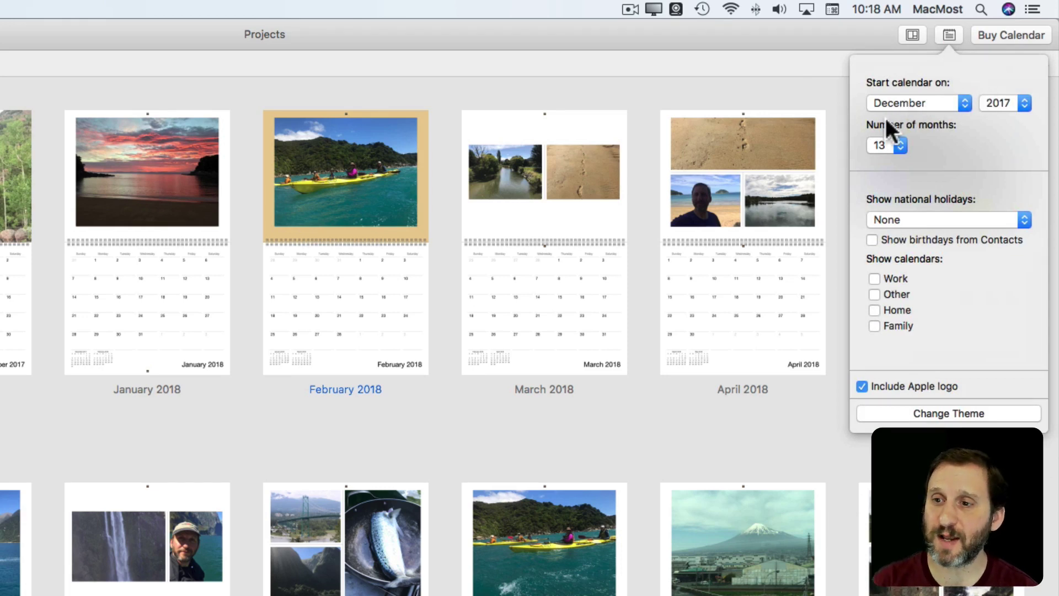
pyautogui.click(895, 217)
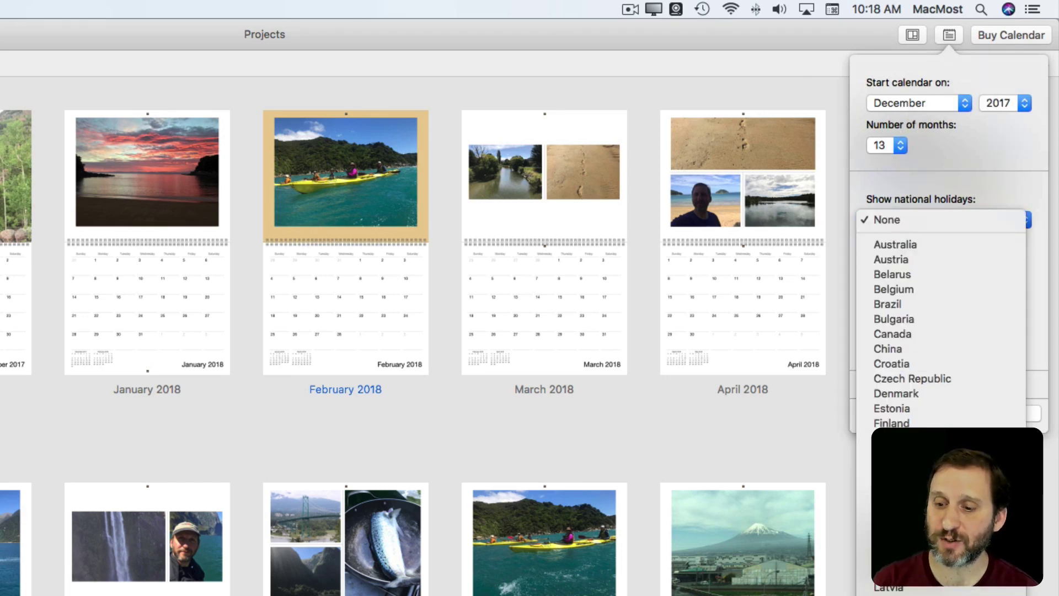
pyautogui.scroll(-10, 938, 276)
pyautogui.click(944, 290)
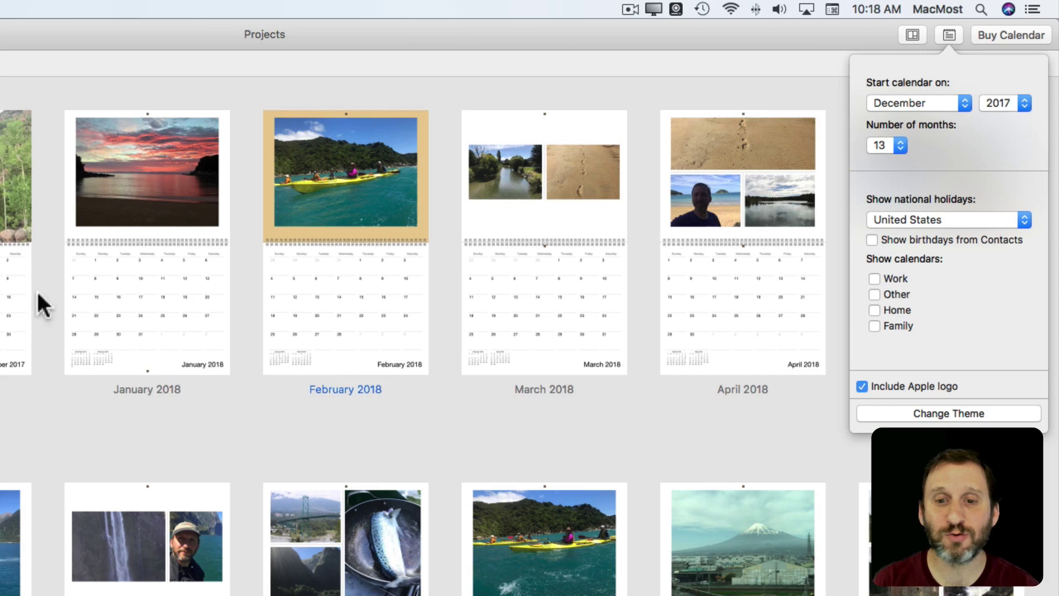
# Step: Toggle Include Apple logo off and back on
pyautogui.moveTo(208, 270)
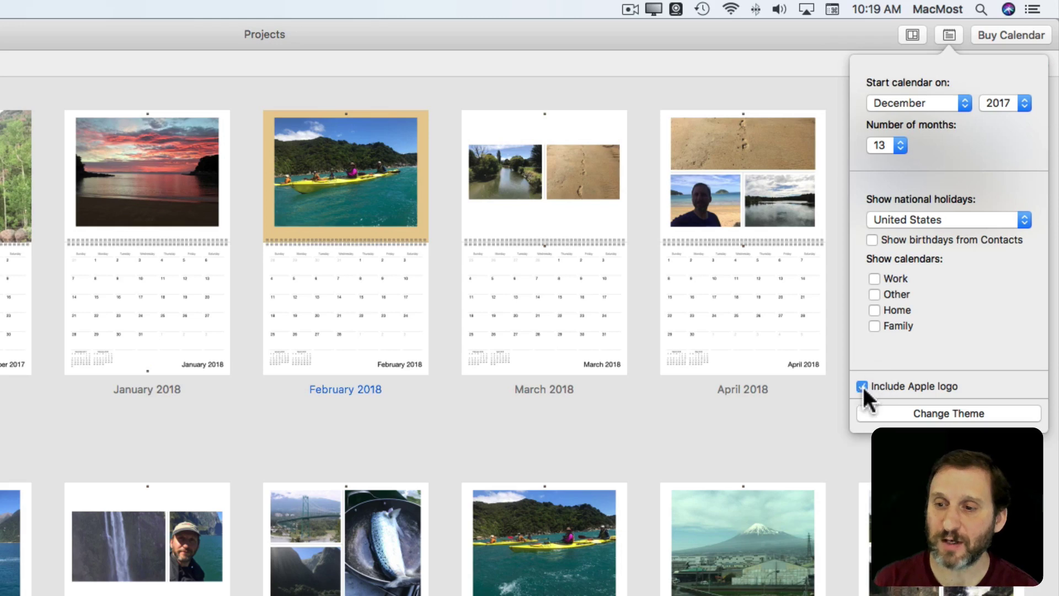
pyautogui.scroll(-7, 754, 334)
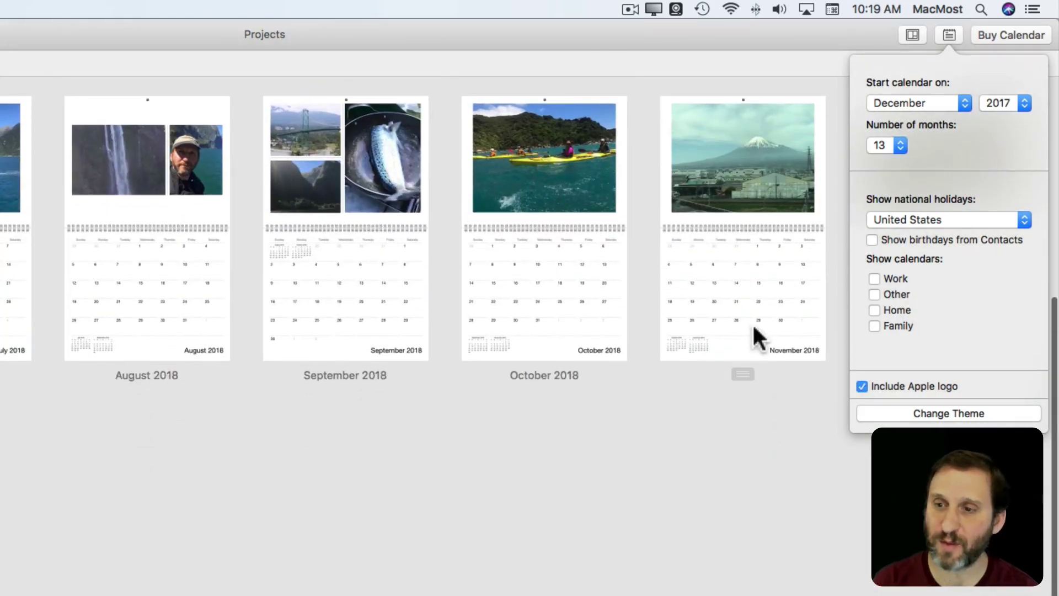
pyautogui.click(862, 386)
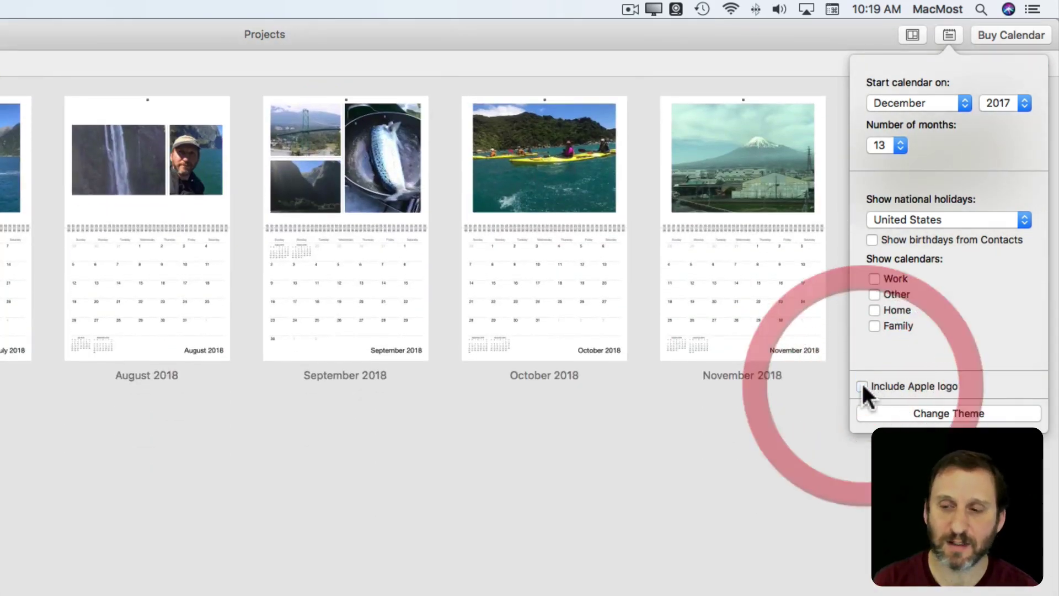
pyautogui.click(862, 386)
# Step: Start a theme change for the Vacation – 13 Months calendar, then cancel it to keep the current layouts
pyautogui.click(919, 414)
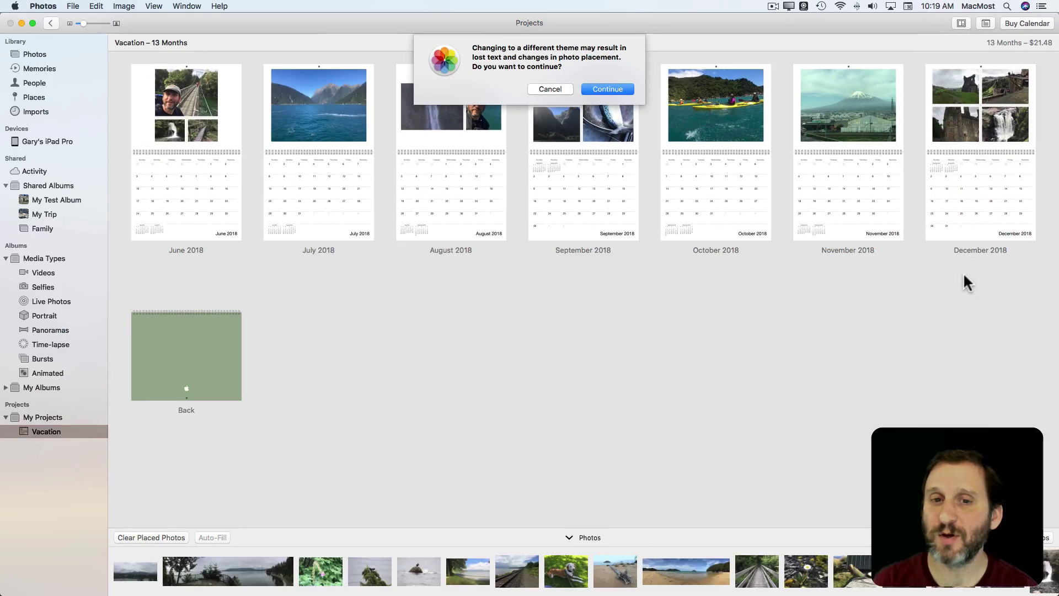
pyautogui.click(543, 90)
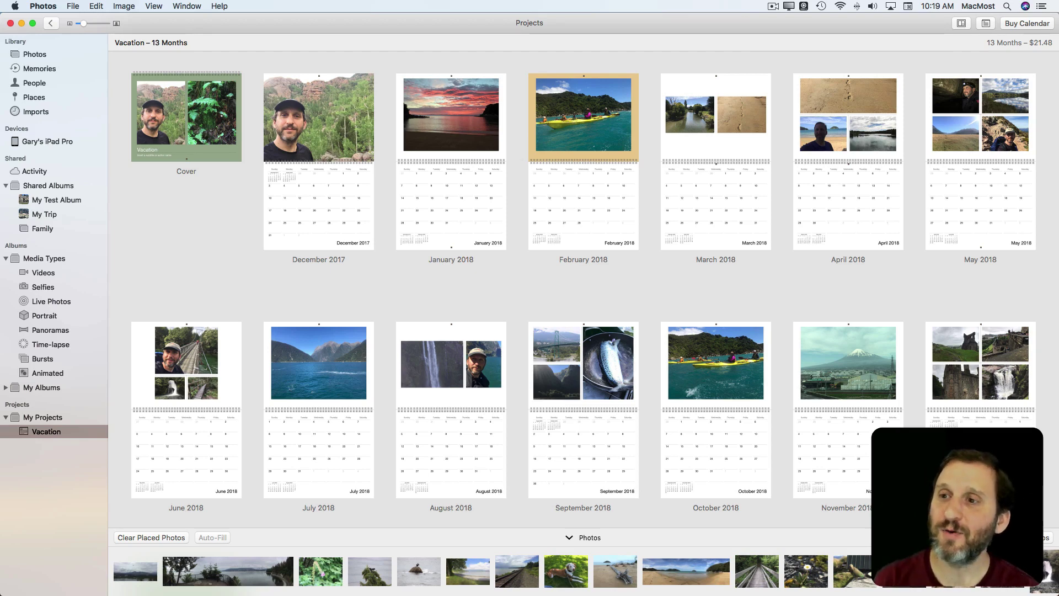
pyautogui.click(1023, 23)
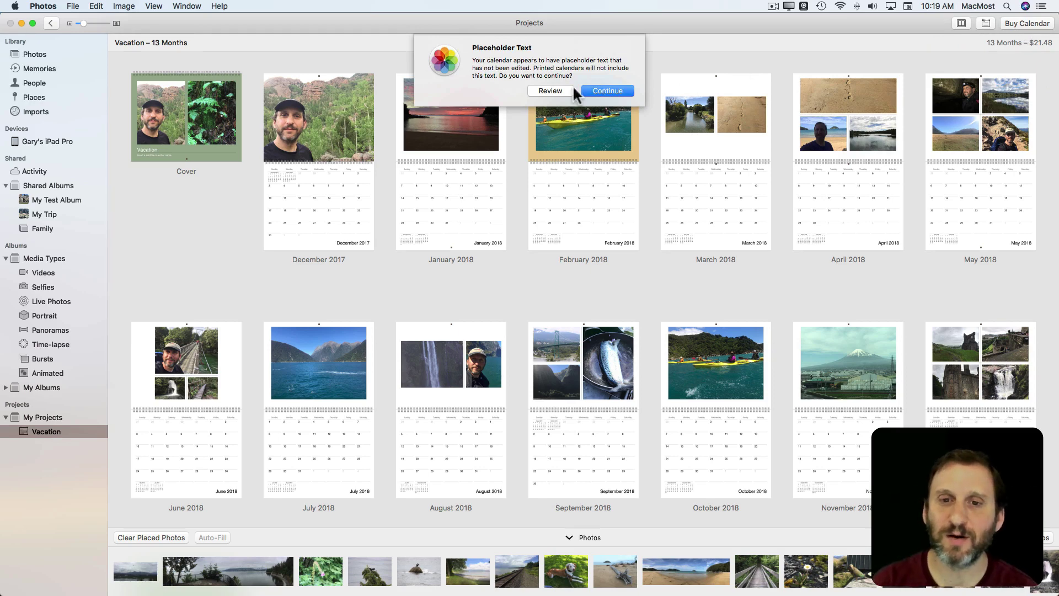
pyautogui.click(597, 89)
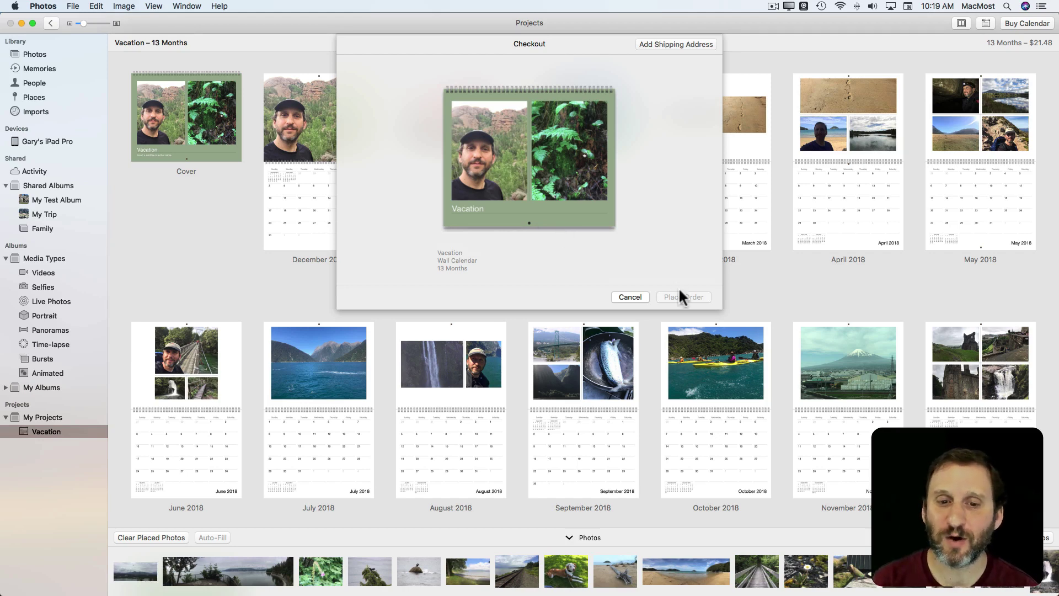
pyautogui.click(628, 297)
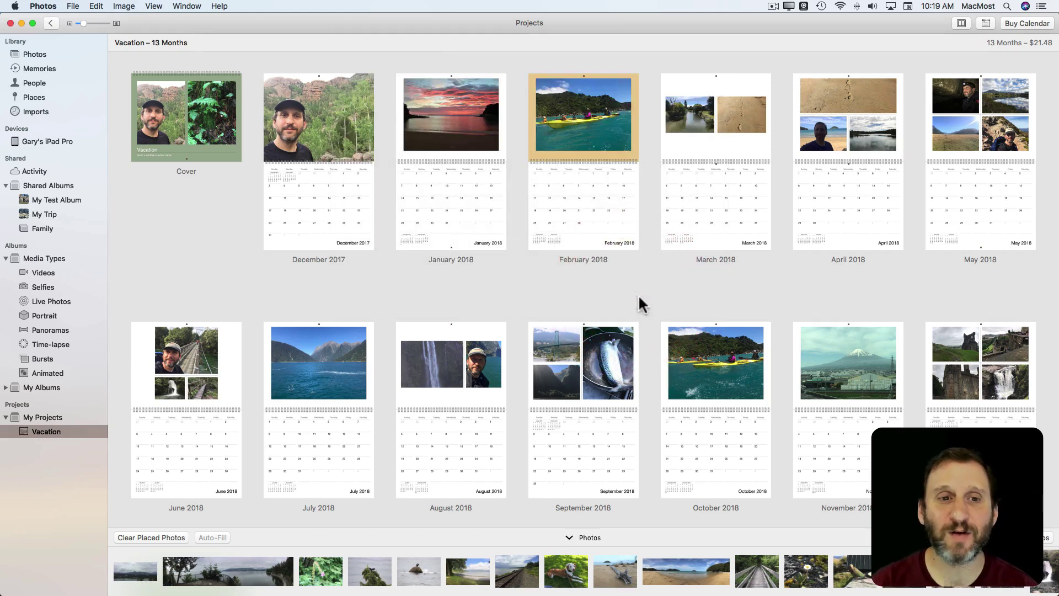
pyautogui.click(73, 7)
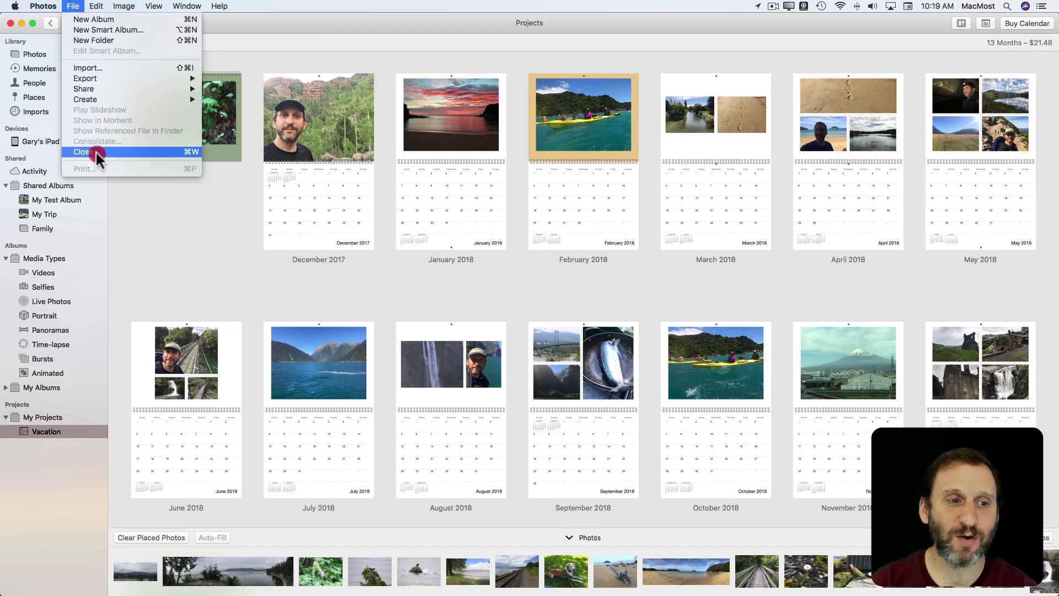
pyautogui.click(97, 6)
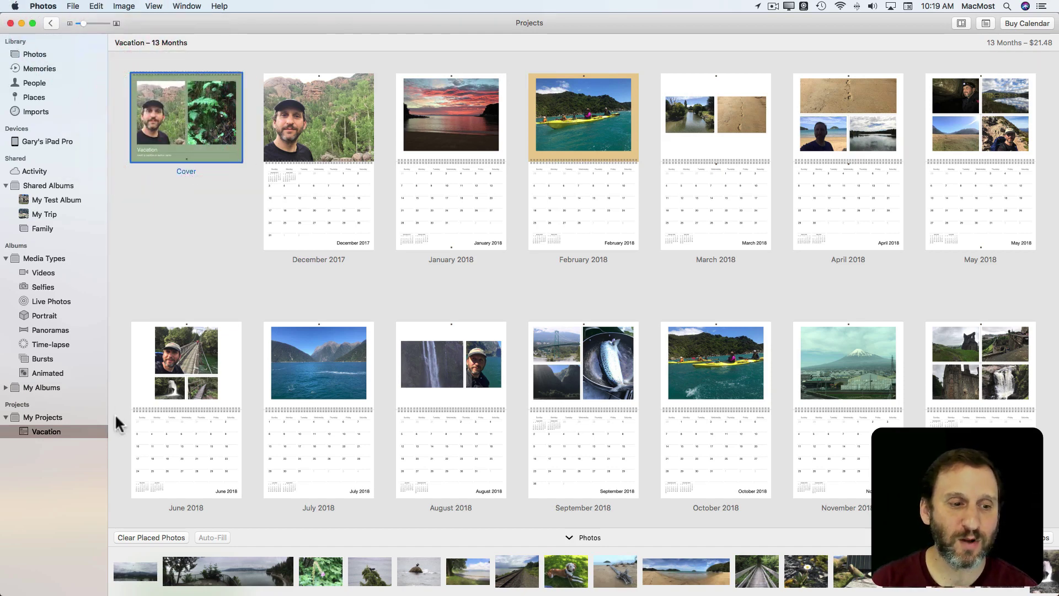
pyautogui.click(50, 430)
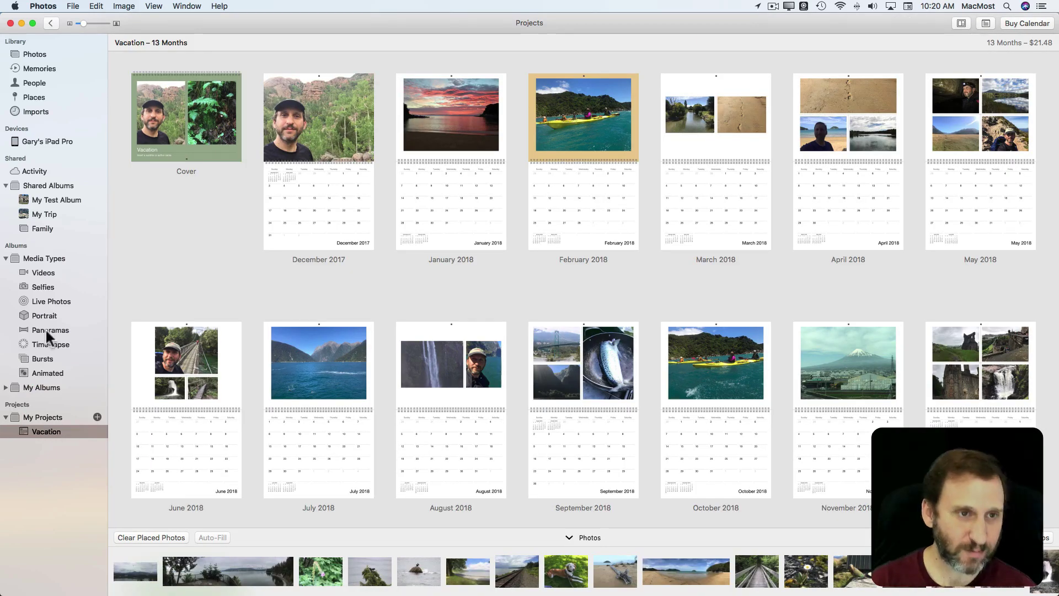
pyautogui.click(72, 6)
pyautogui.click(42, 401)
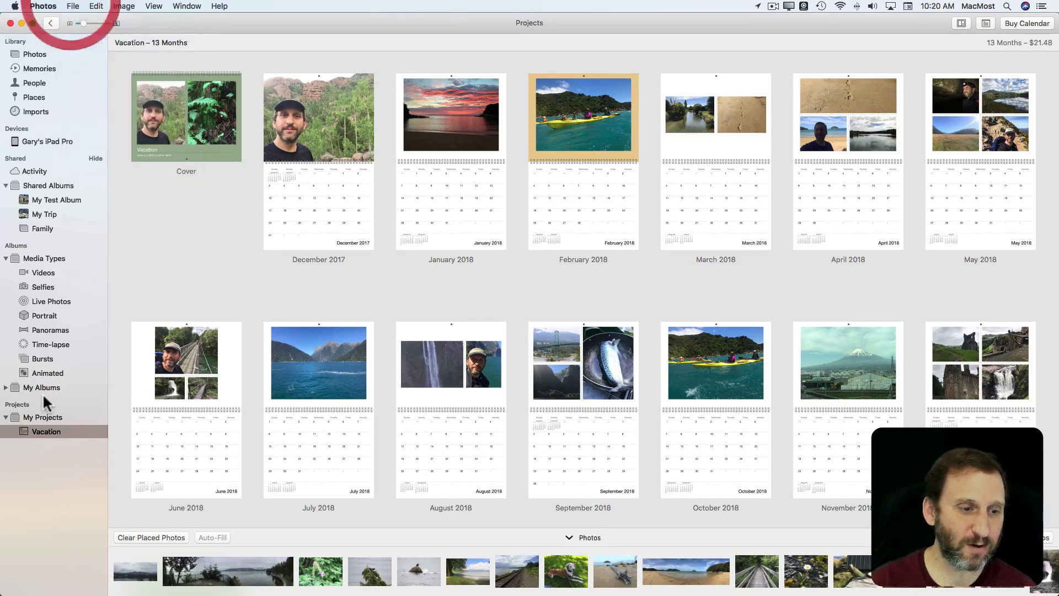
pyautogui.click(75, 7)
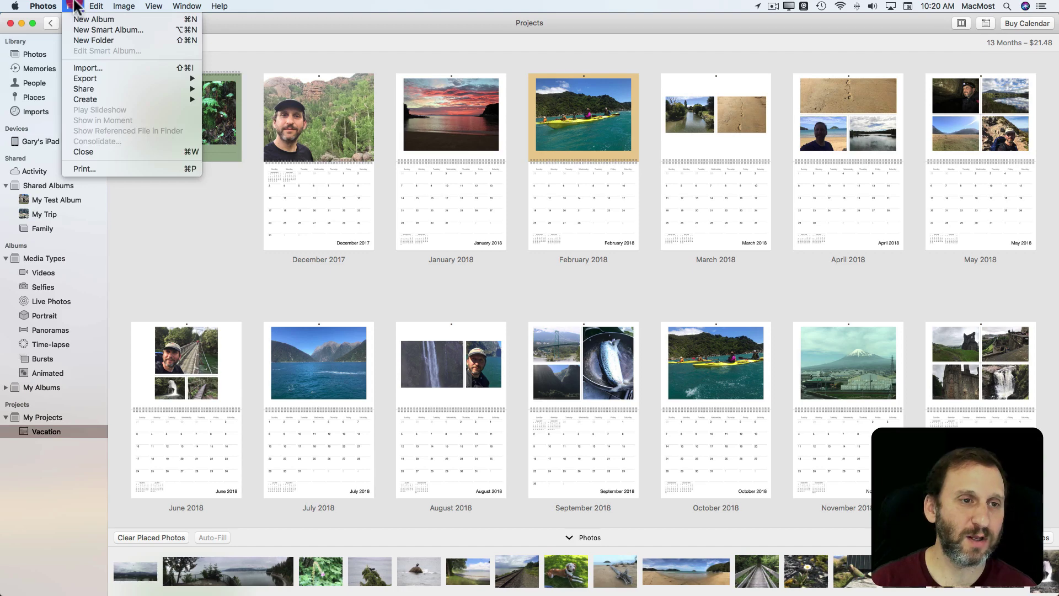
pyautogui.click(97, 166)
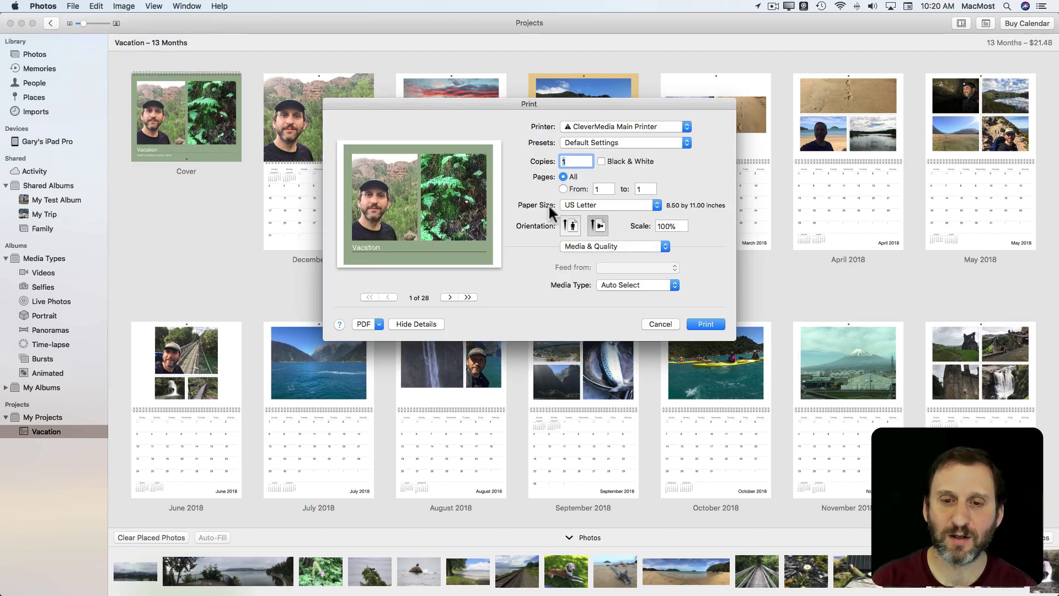
pyautogui.click(450, 297)
pyautogui.click(449, 297)
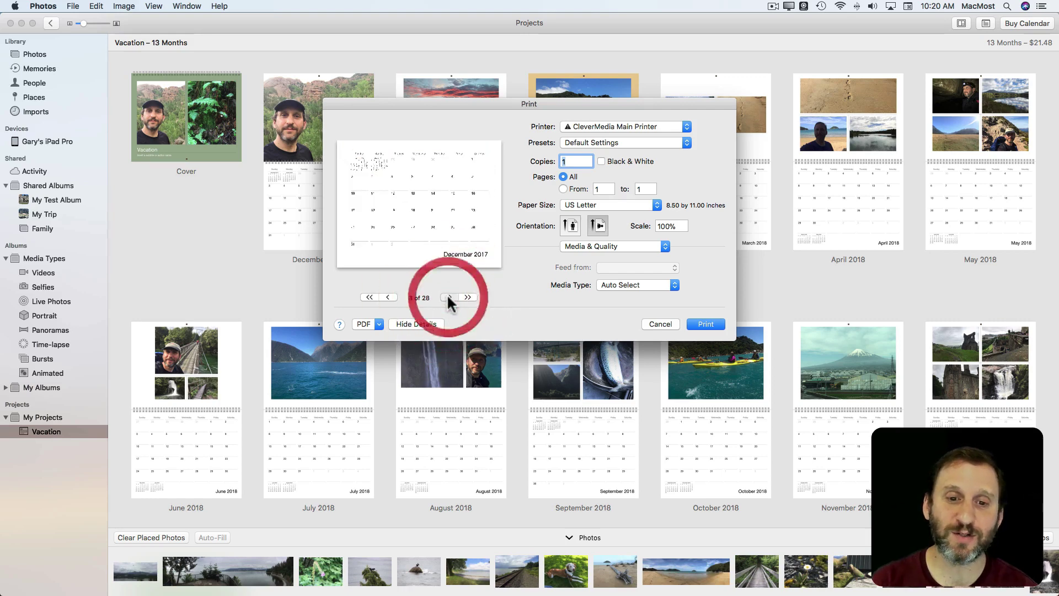
pyautogui.click(449, 297)
pyautogui.click(449, 297)
pyautogui.click(366, 326)
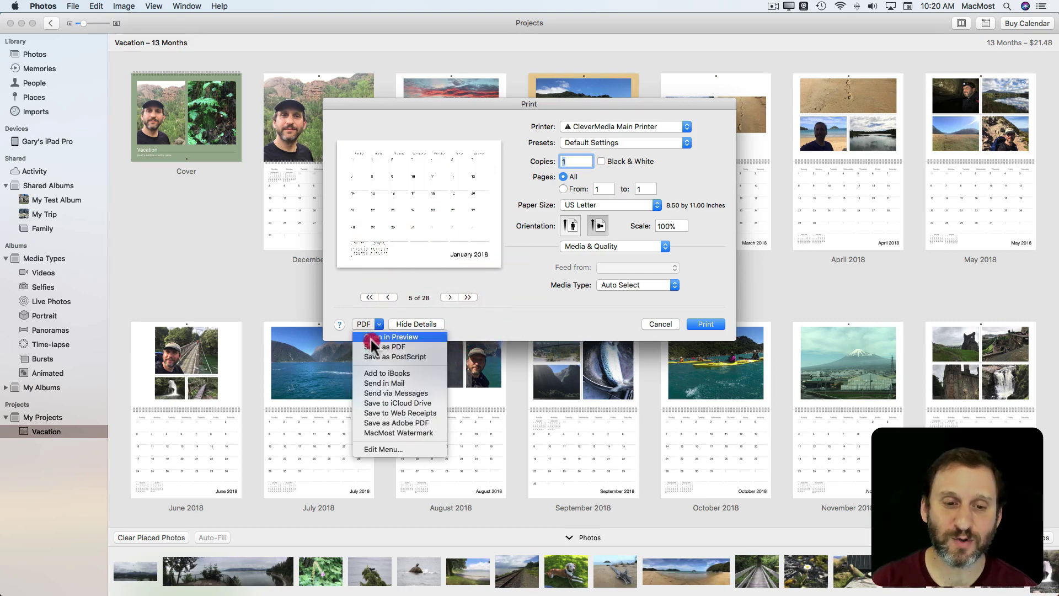
pyautogui.click(471, 256)
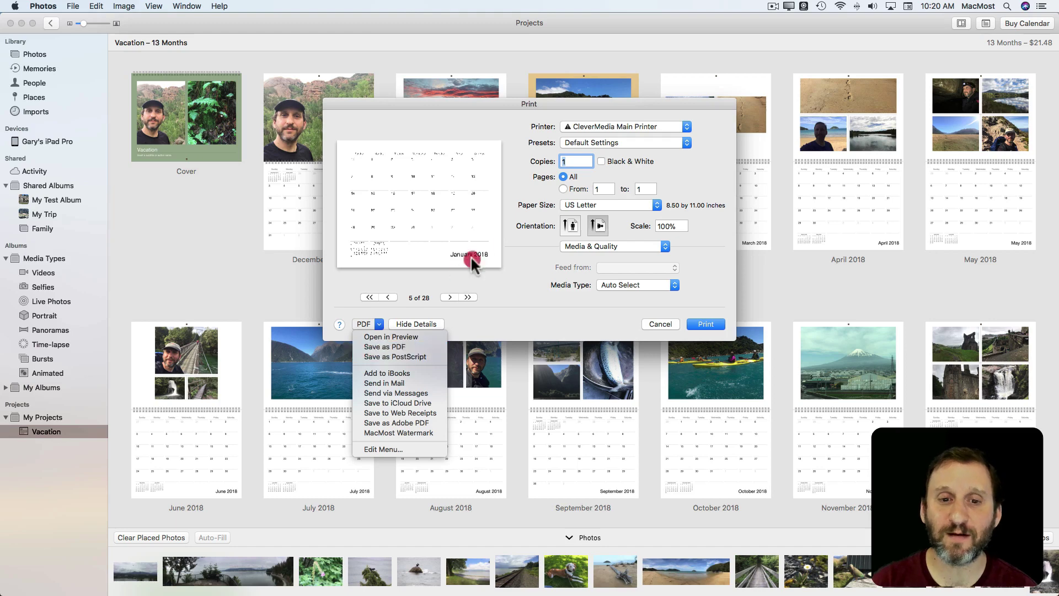
pyautogui.click(660, 324)
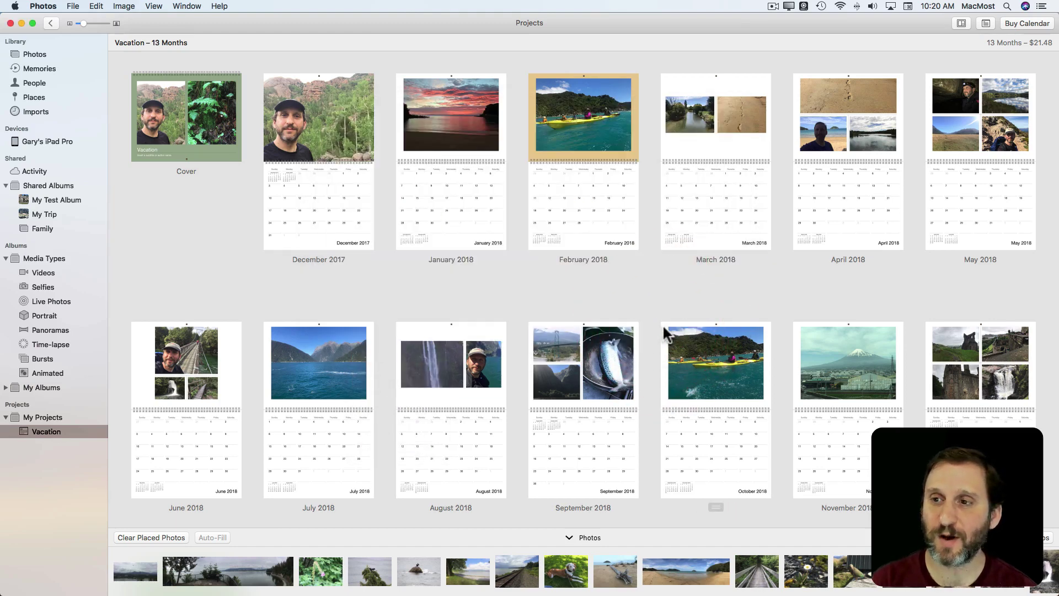